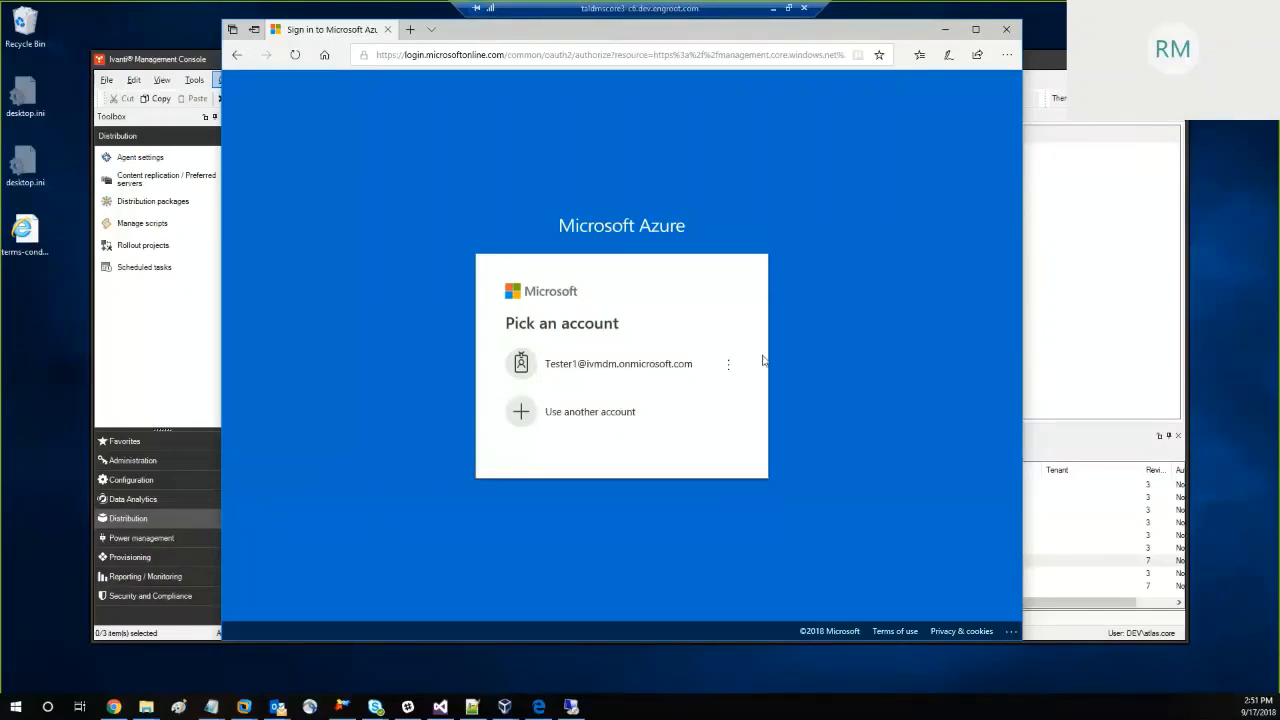
- Sign in to the Azure portal as the tester account with its password and stay signed in
{"action": "left_click", "coordinate": [684, 378]}
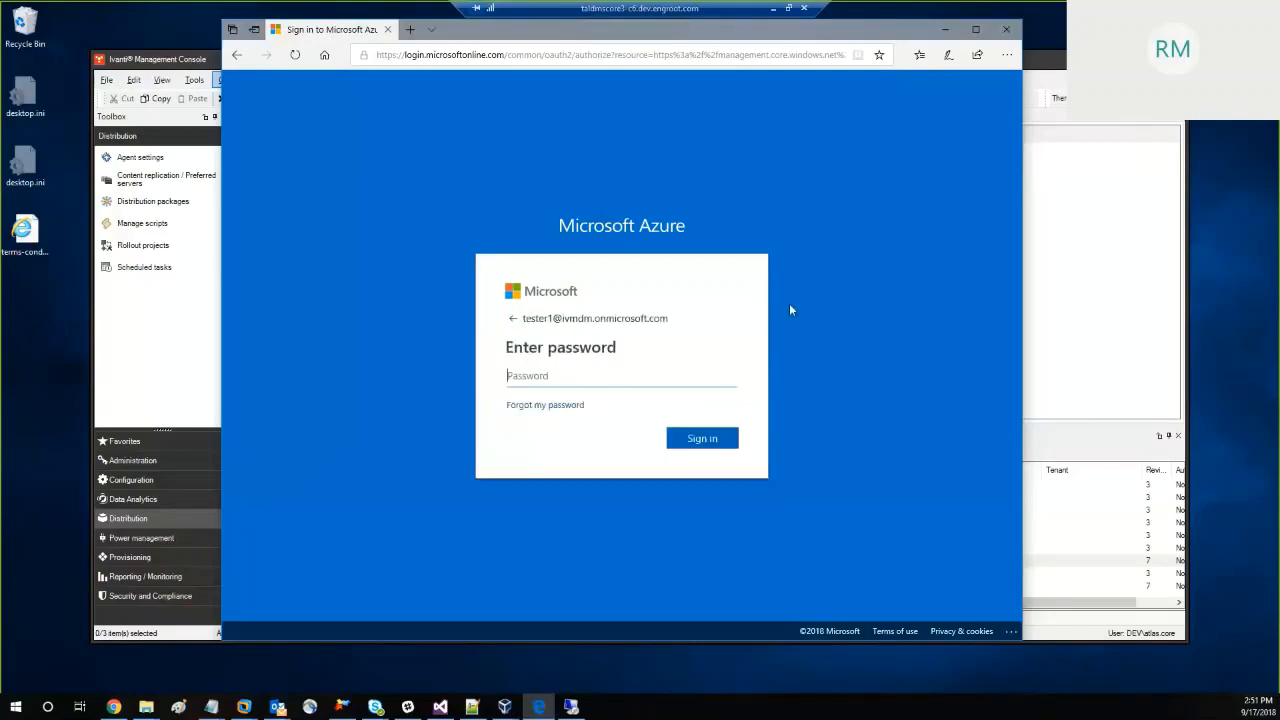
{"action": "type", "text": "•••••••••"}
{"action": "key", "text": "Return"}
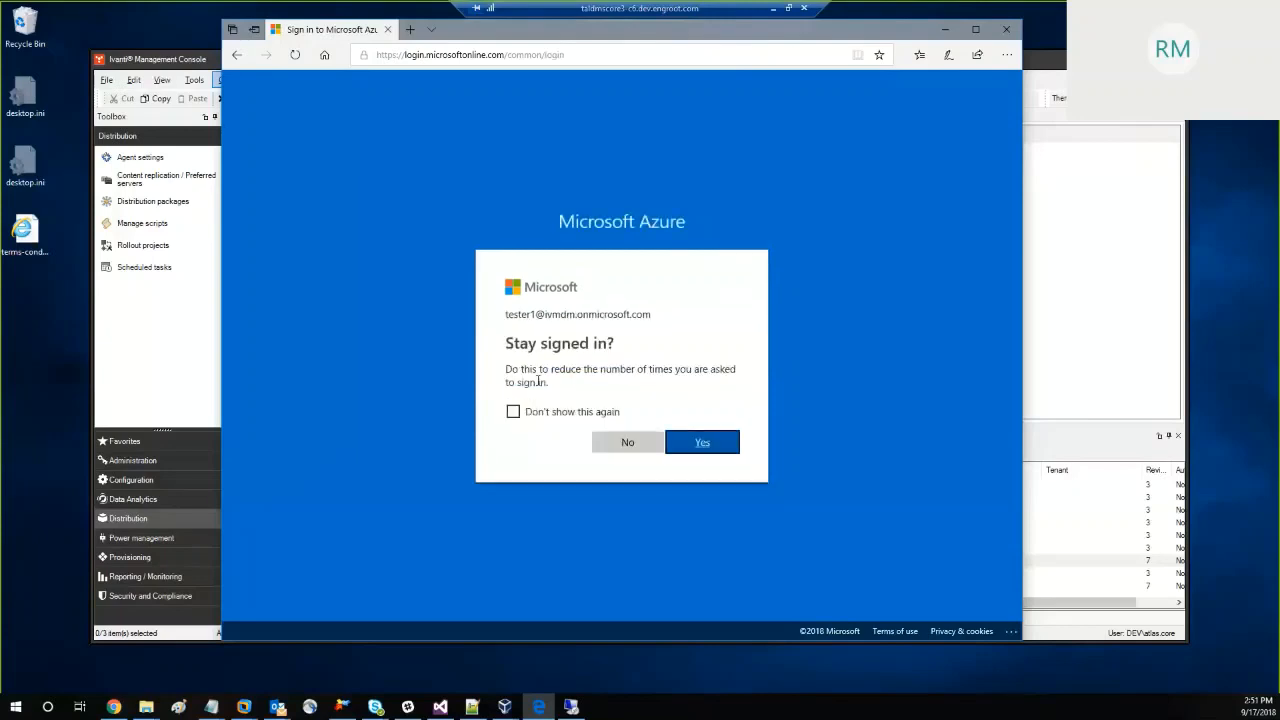
{"action": "left_click", "coordinate": [707, 446]}
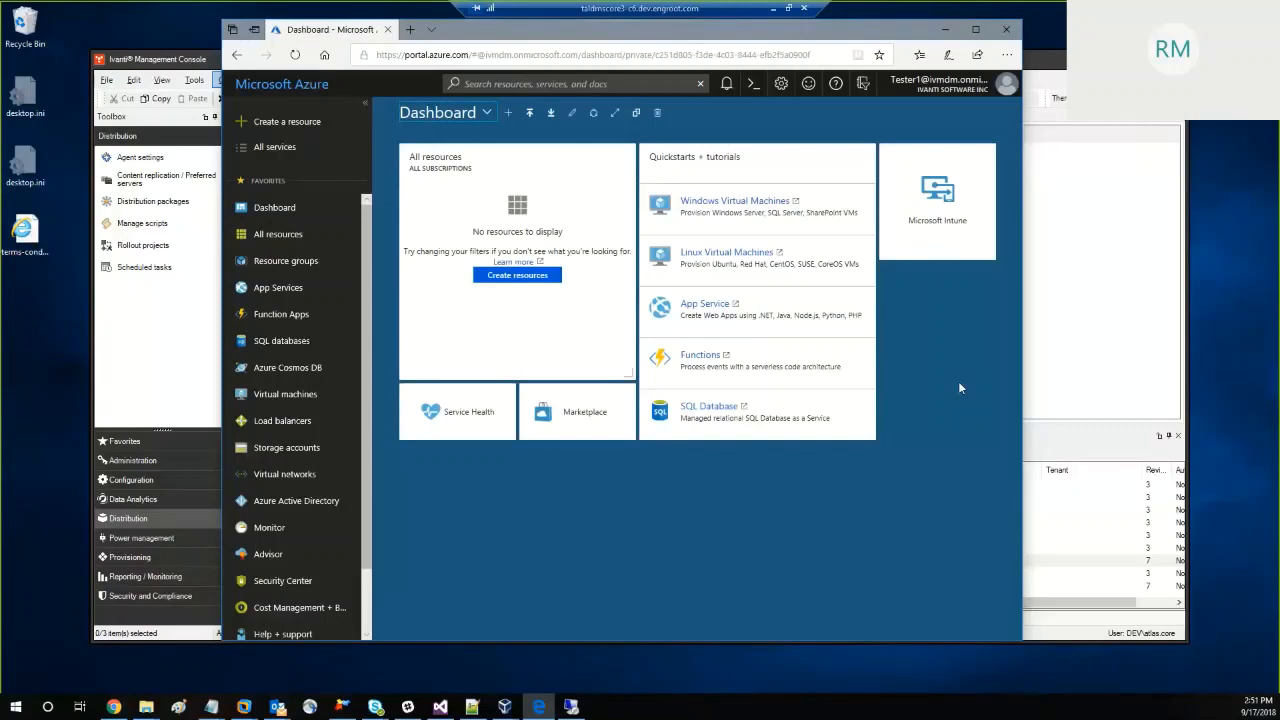
- Open Azure Active Directory's Mobility (MDM and MAM) page listing the four MDM apps, including Ivanti MDM
{"action": "left_click", "coordinate": [313, 502]}
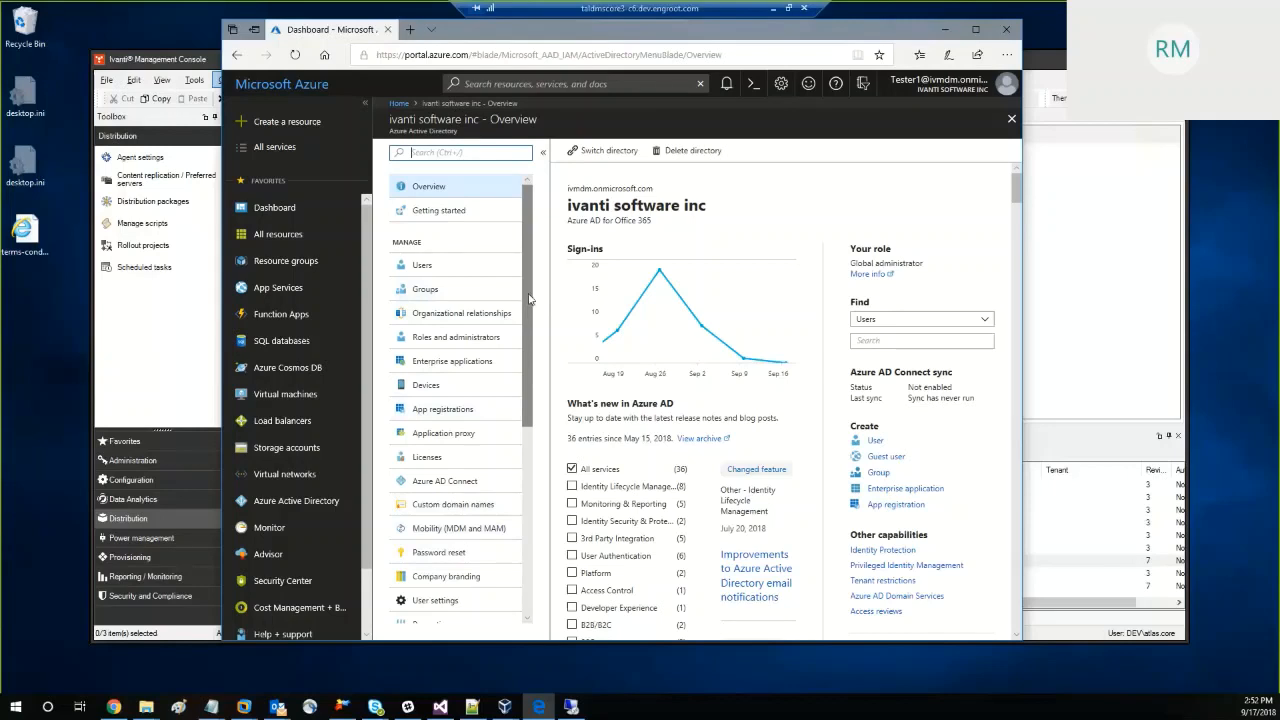
{"action": "scroll", "coordinate": [470, 478], "scroll_direction": "down", "scroll_amount": 2}
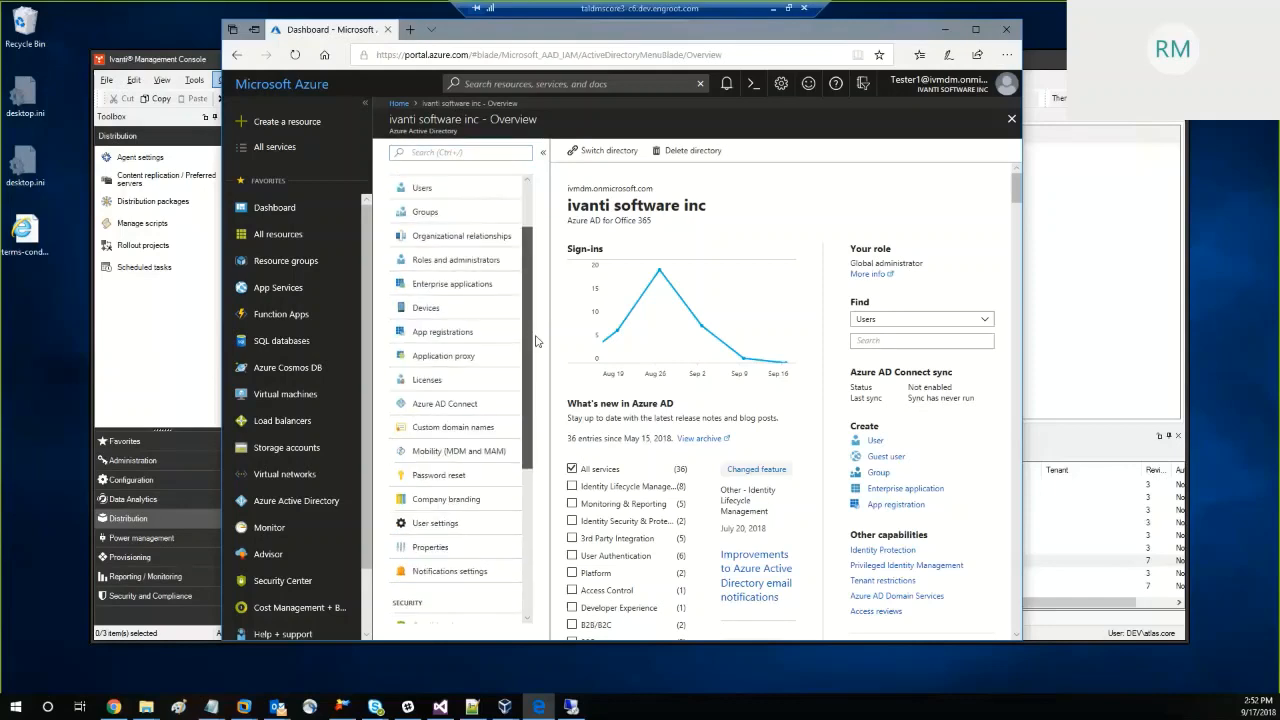
{"action": "left_click", "coordinate": [472, 452]}
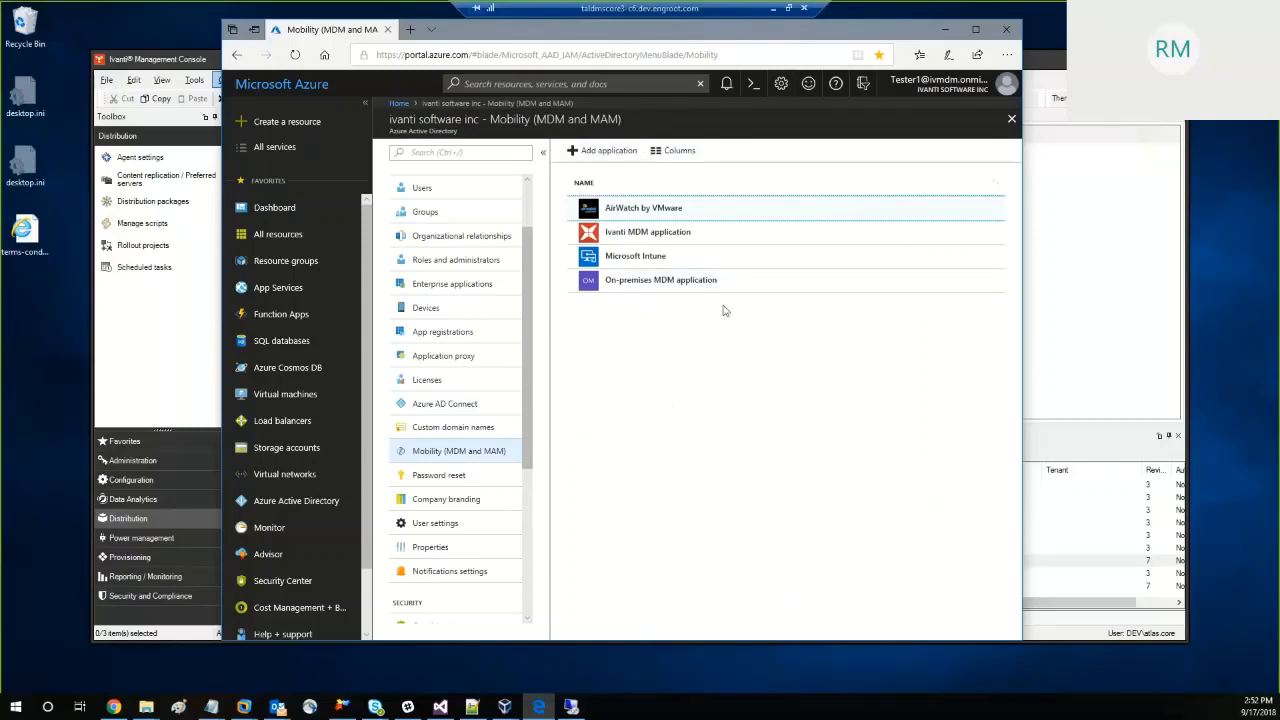
- Open Ivanti MDM's configuration, inspect its terms of use and discovery URLs, then open its on-premises settings
{"action": "left_click", "coordinate": [675, 238]}
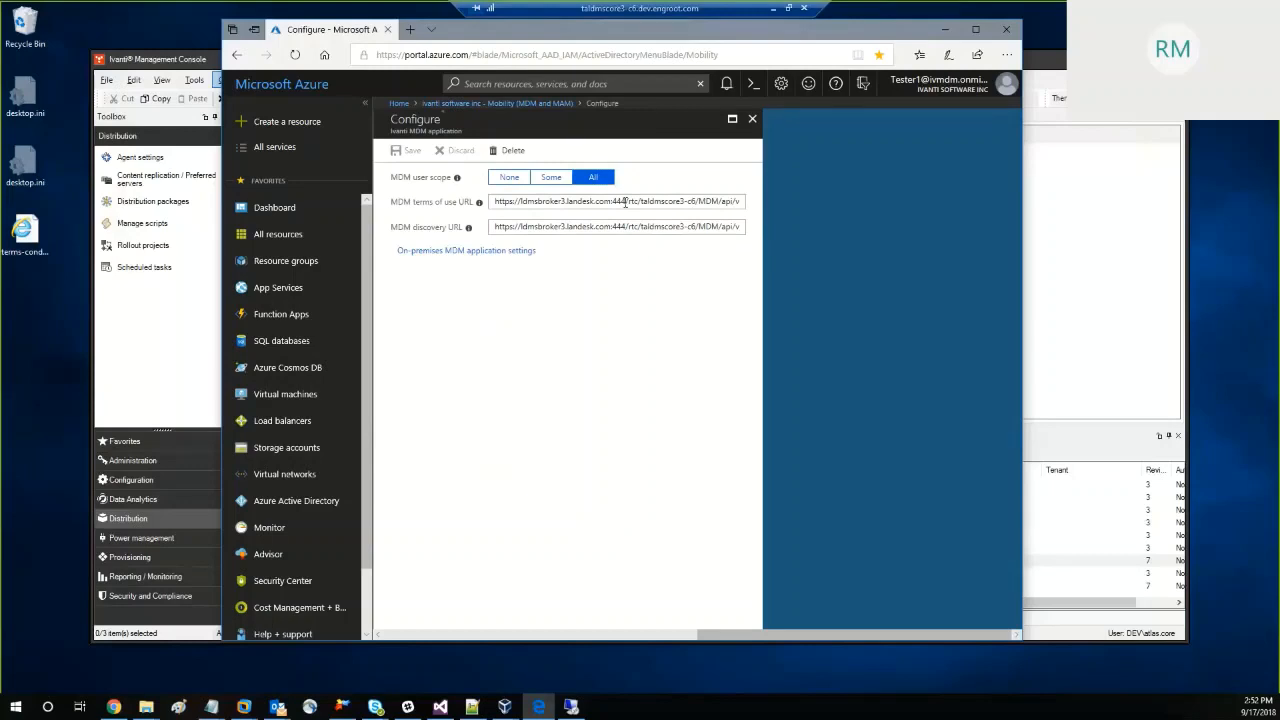
{"action": "left_click_drag", "start_coordinate": [625, 202], "coordinate": [521, 209]}
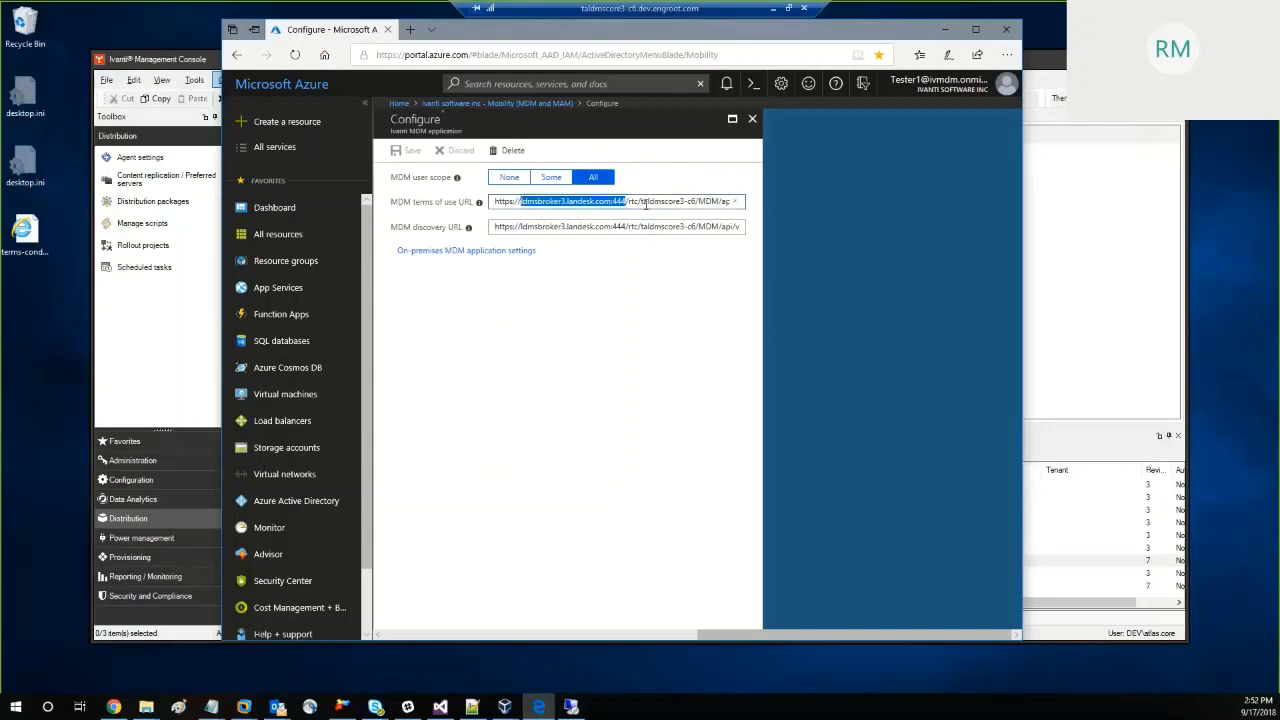
{"action": "left_click_drag", "start_coordinate": [641, 203], "coordinate": [674, 201]}
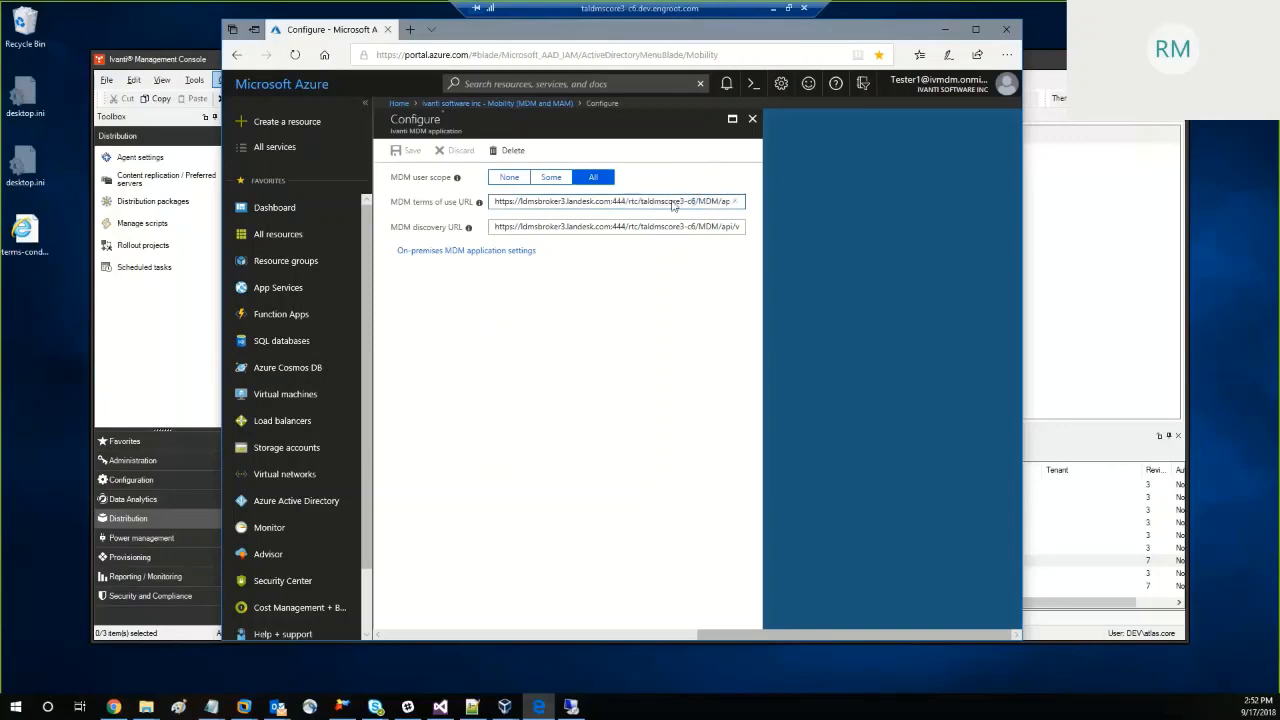
{"action": "key", "text": "End"}
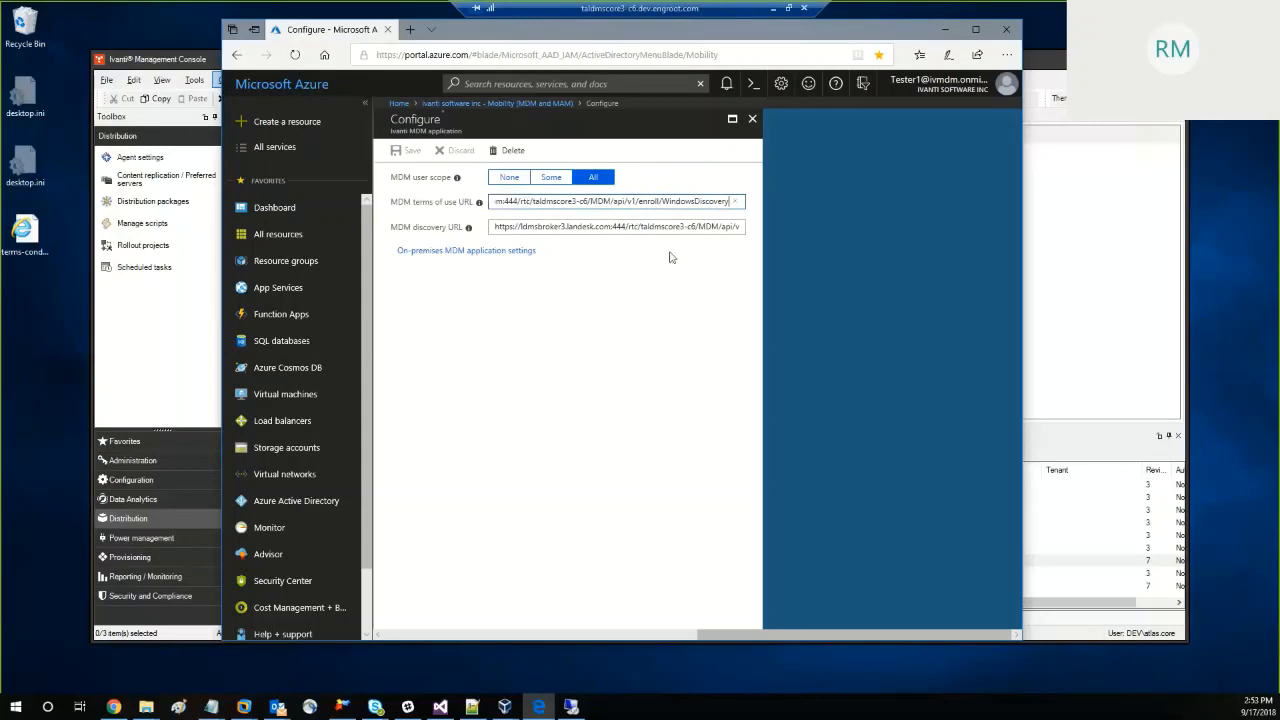
{"action": "left_click", "coordinate": [697, 227]}
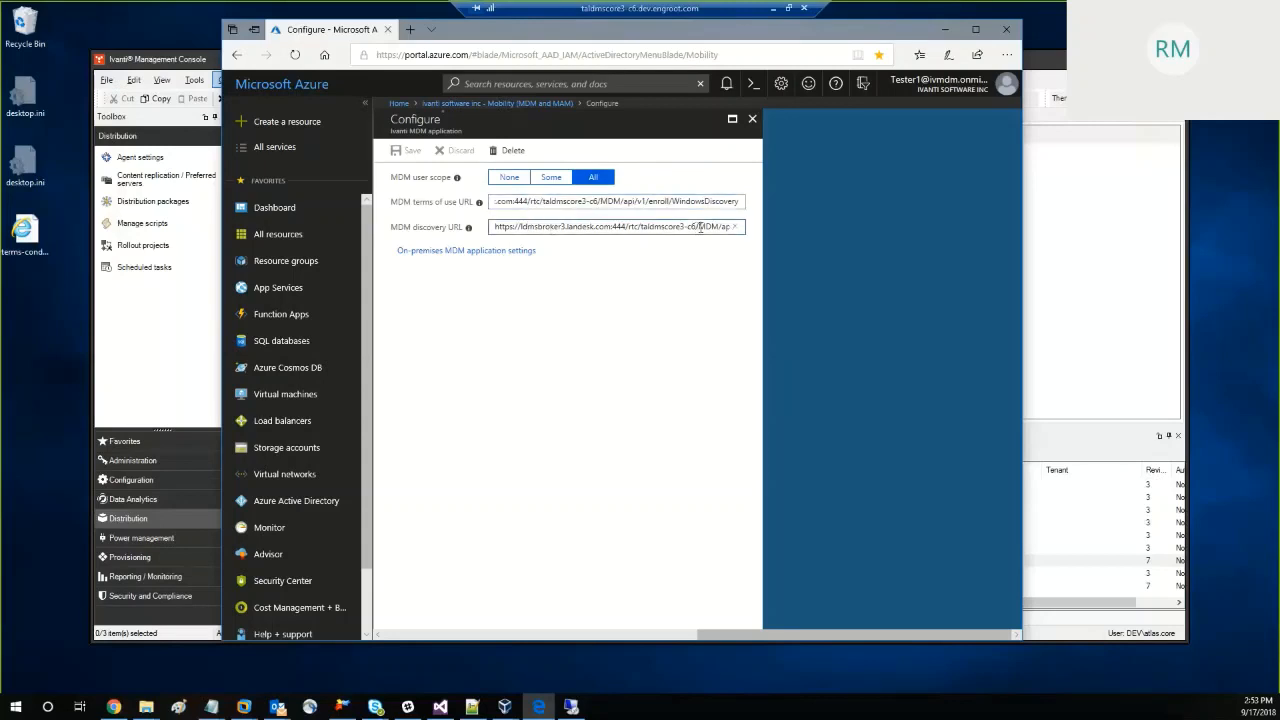
{"action": "left_click", "coordinate": [487, 255]}
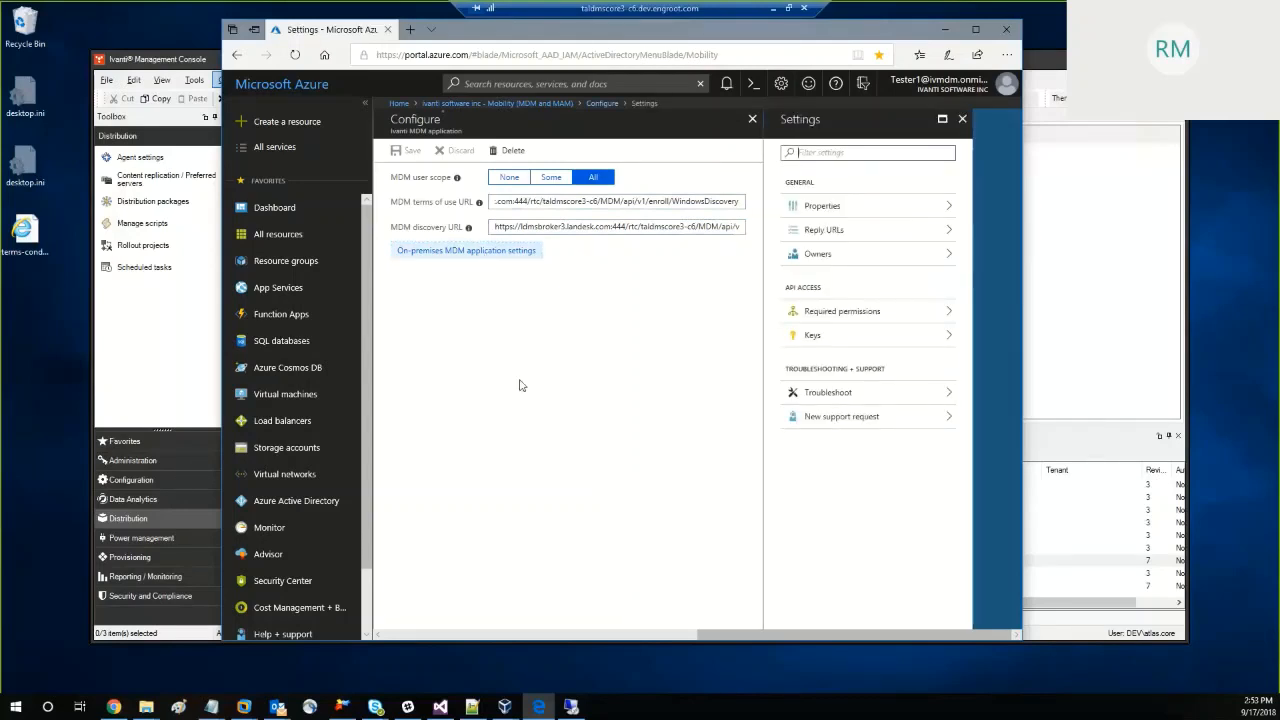
{"action": "left_click", "coordinate": [820, 206]}
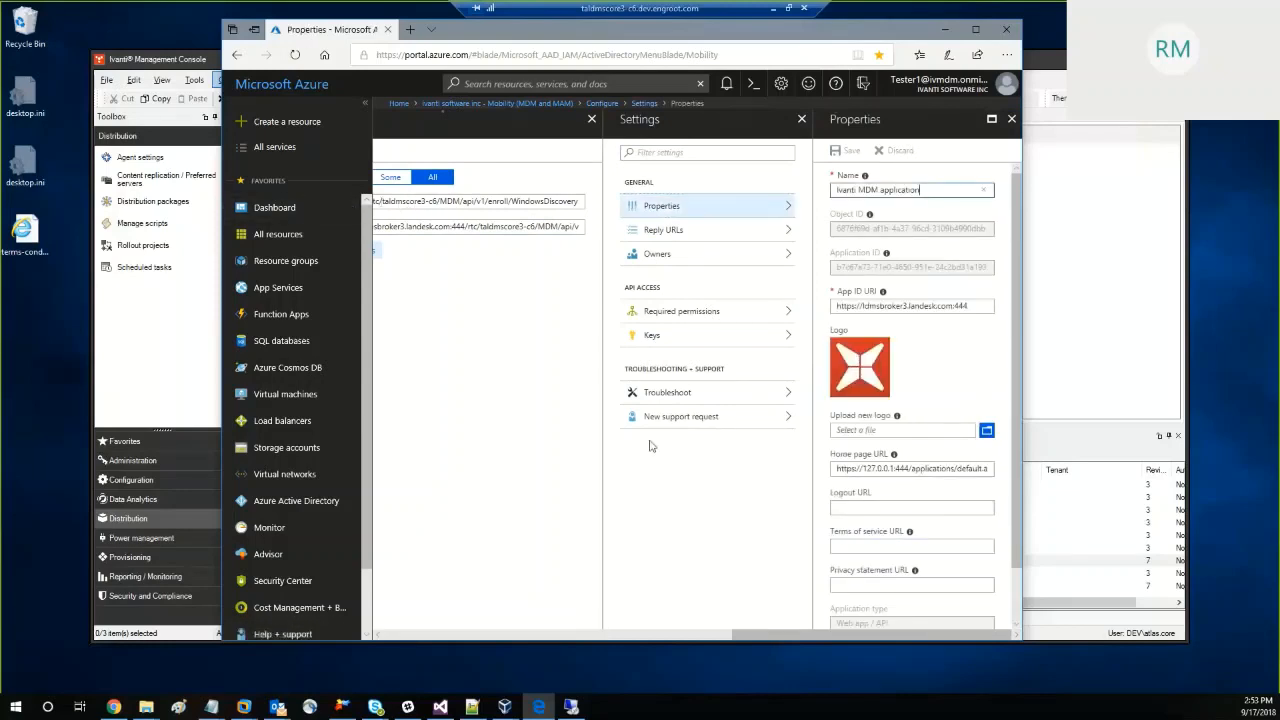
{"action": "left_click_drag", "start_coordinate": [980, 307], "coordinate": [822, 308]}
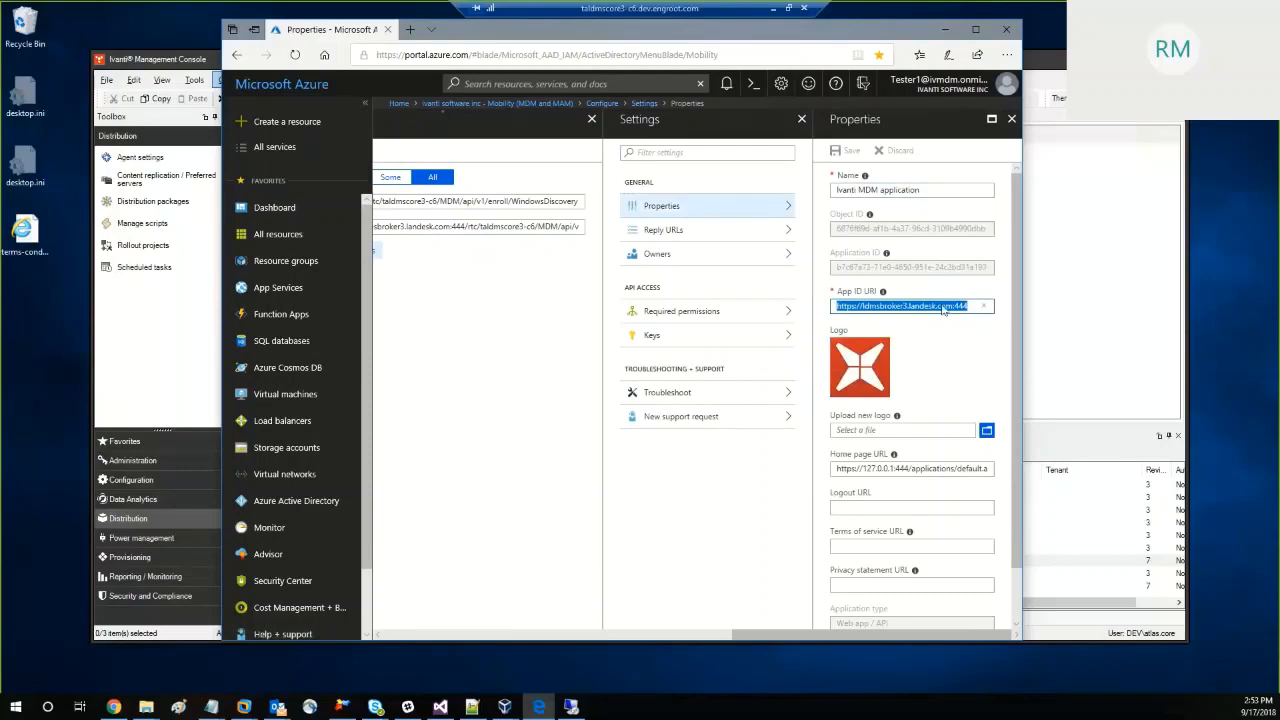
{"action": "left_click", "coordinate": [967, 304]}
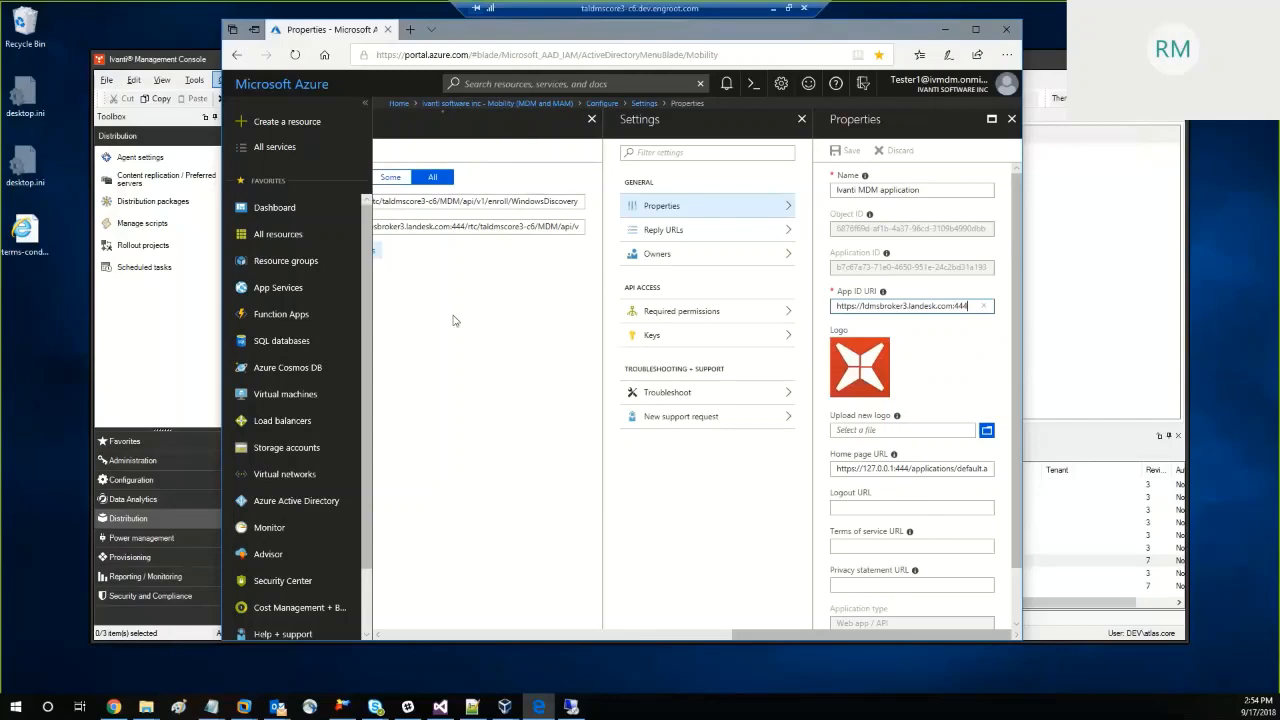
- In the Ivanti console, open Device Discovery's Windows MDM Autopilot settings
{"action": "left_click", "coordinate": [204, 63]}
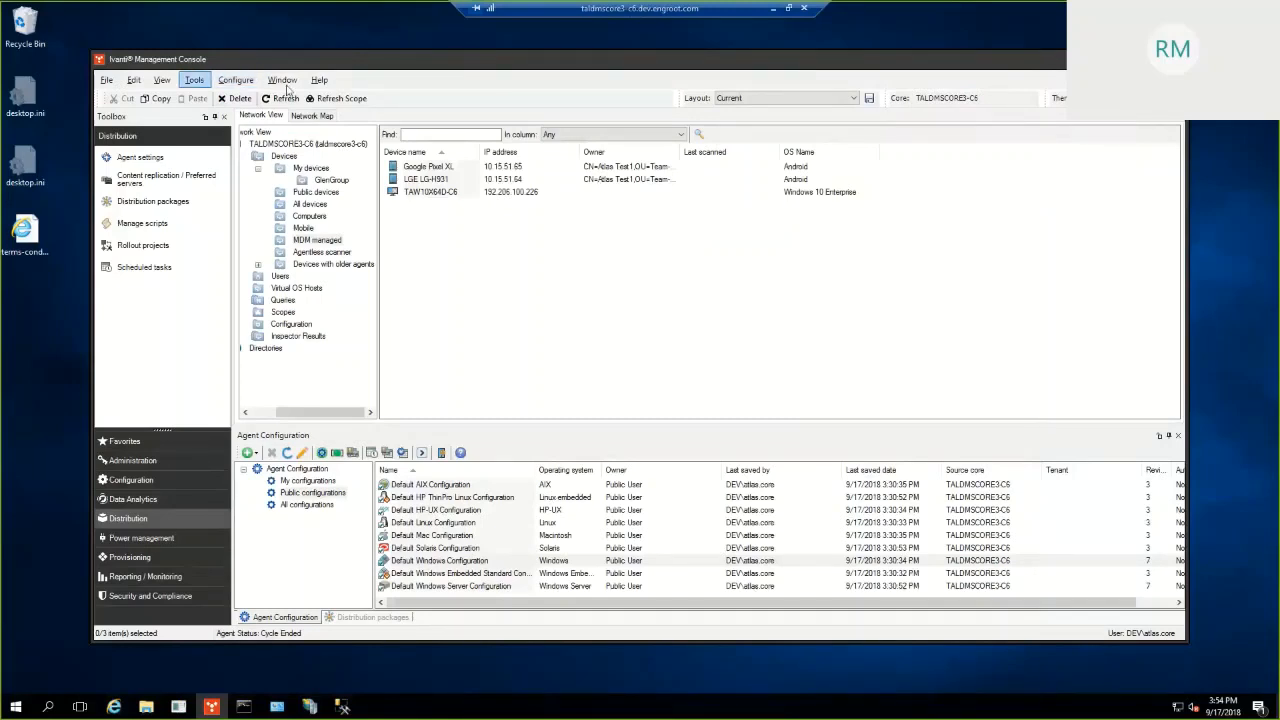
{"action": "left_click", "coordinate": [246, 81]}
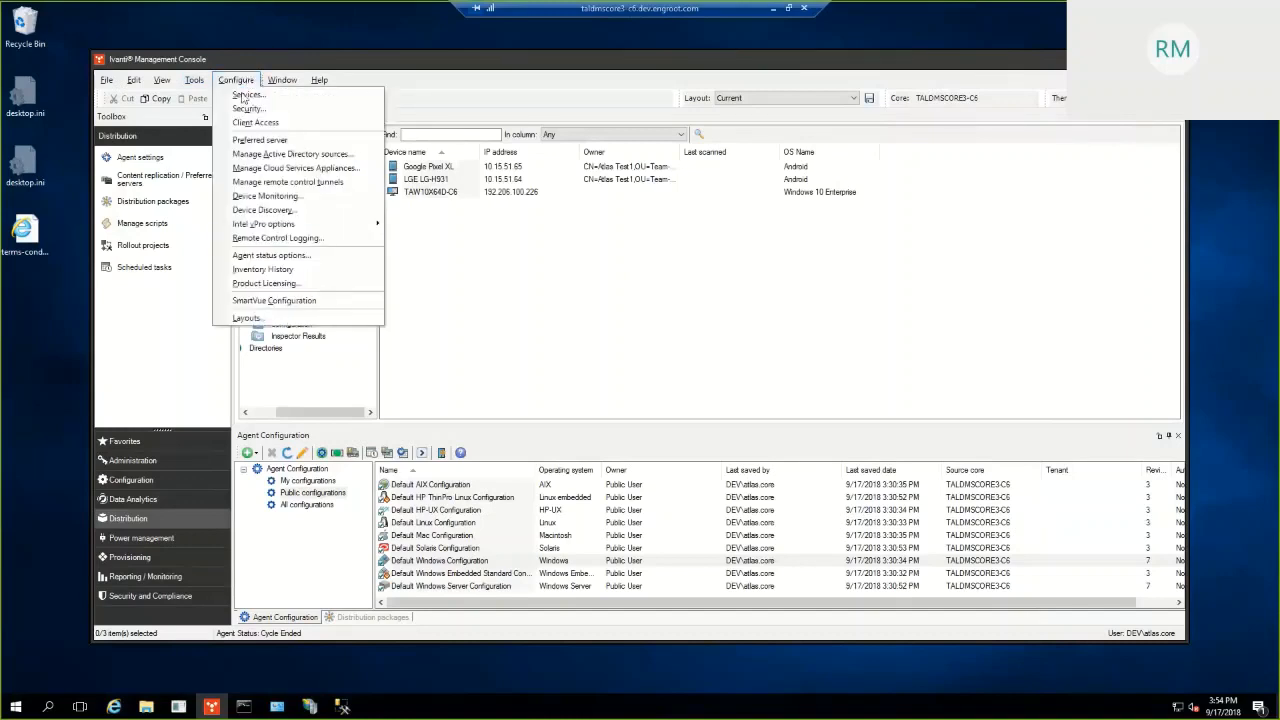
{"action": "left_click", "coordinate": [280, 212]}
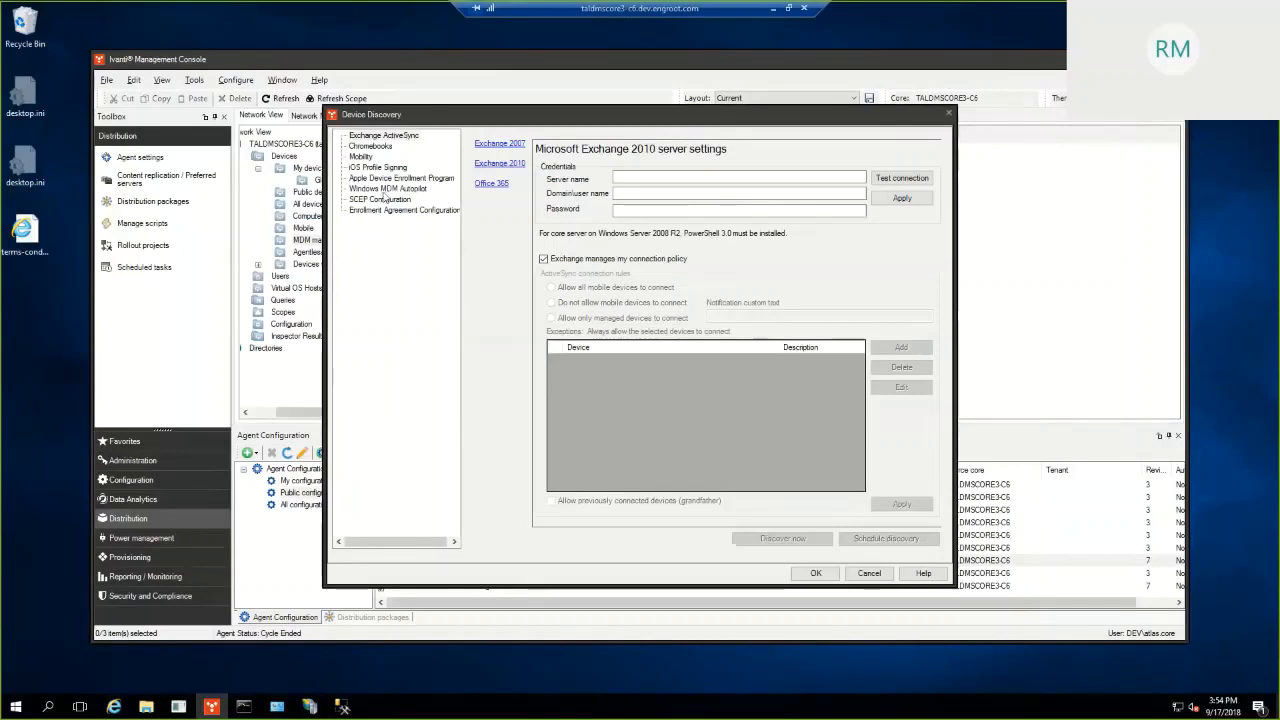
{"action": "left_click", "coordinate": [385, 189]}
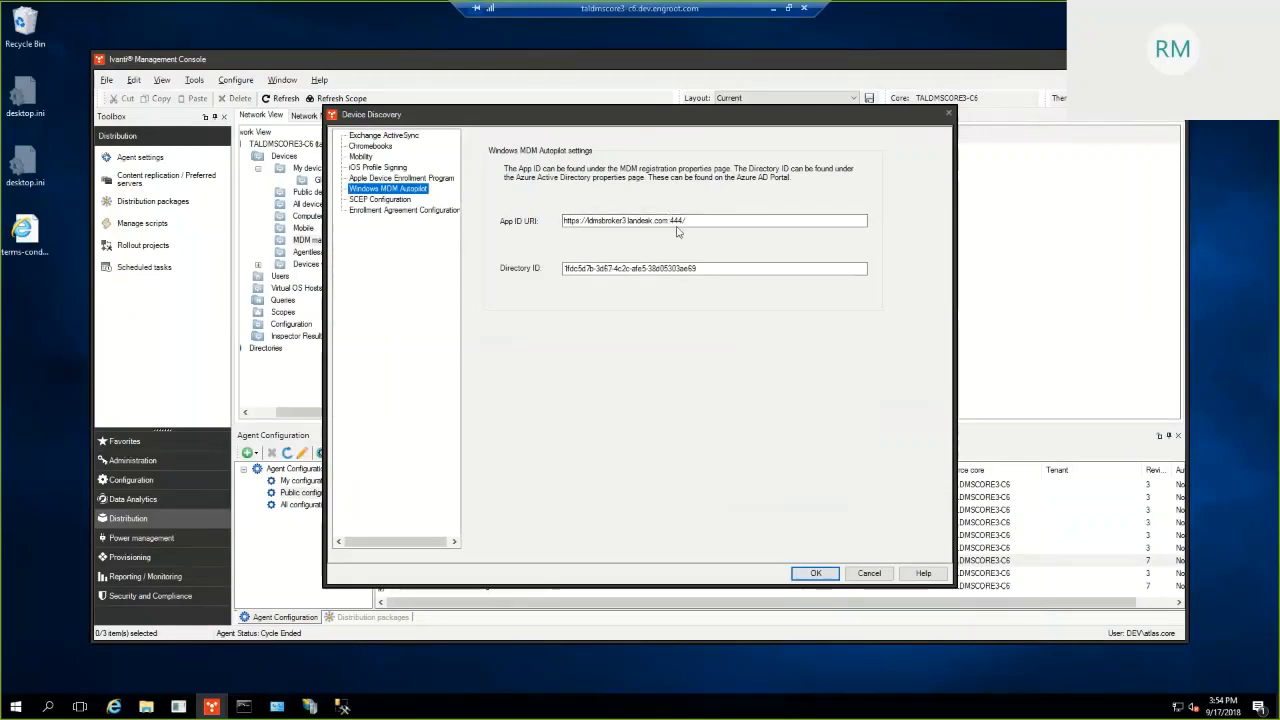
{"action": "left_click_drag", "start_coordinate": [697, 220], "coordinate": [552, 222]}
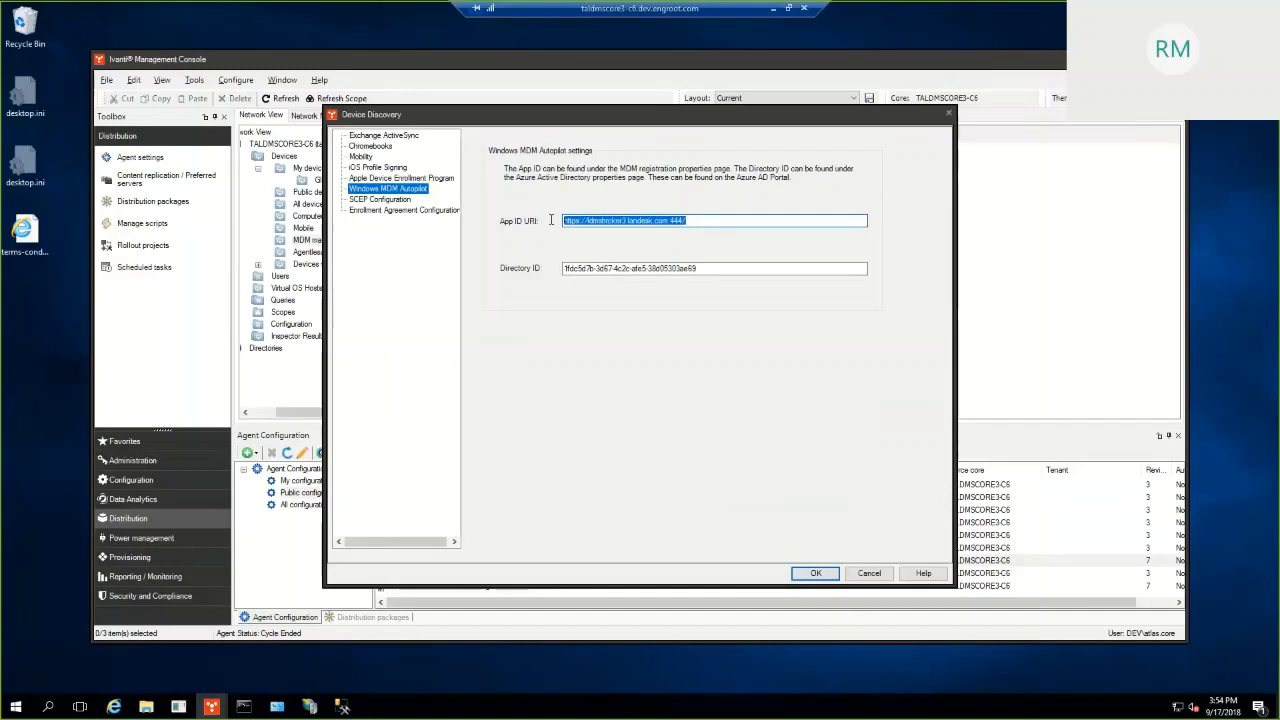
{"action": "left_click", "coordinate": [715, 222]}
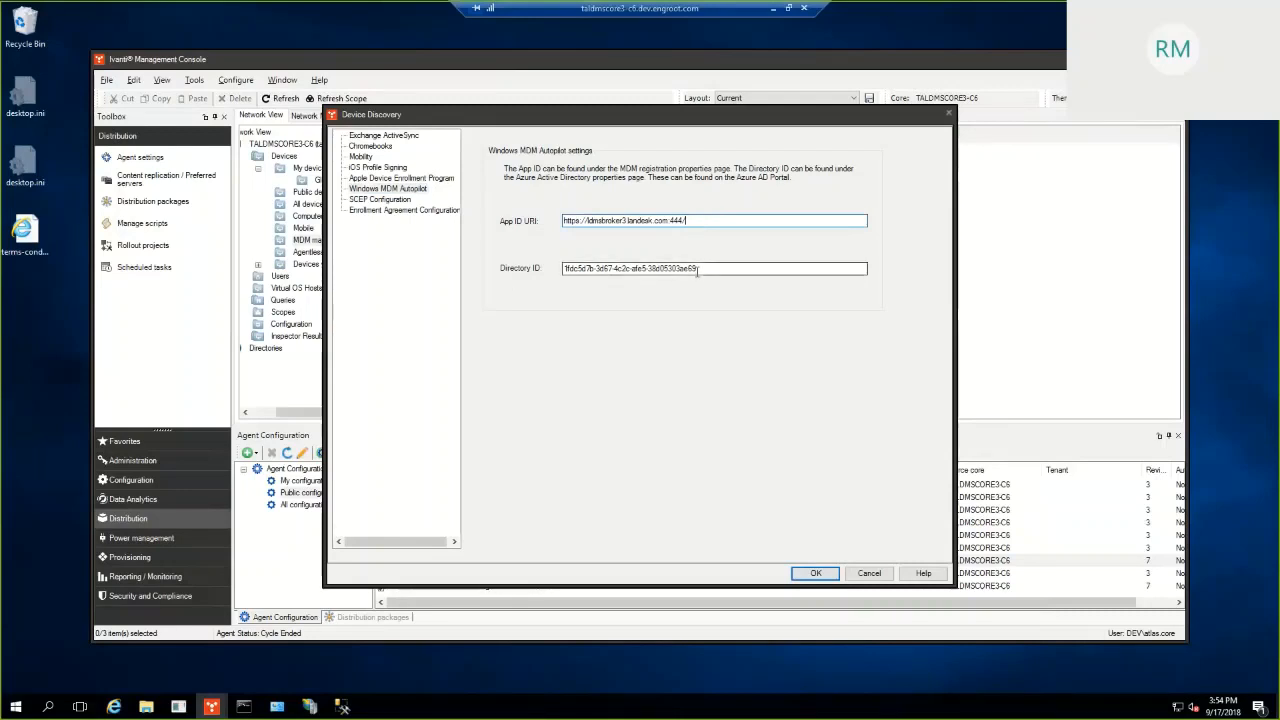
{"action": "left_click_drag", "start_coordinate": [697, 270], "coordinate": [538, 270]}
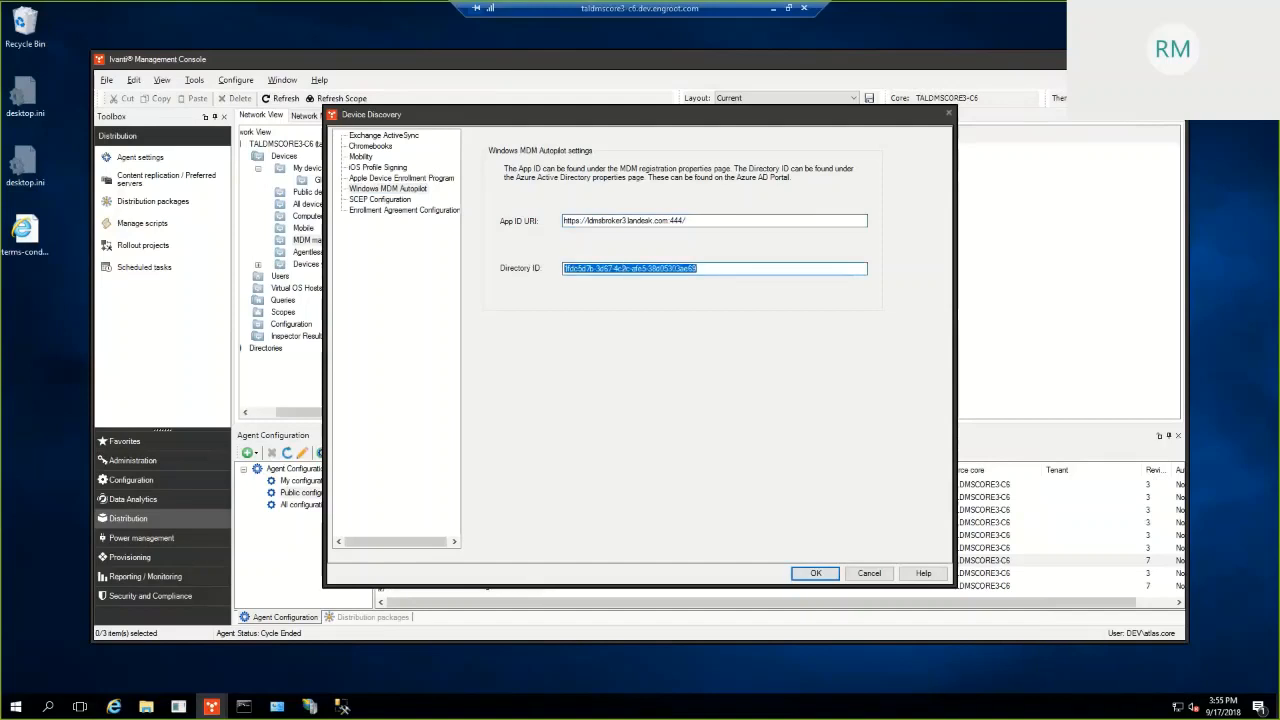
{"action": "key", "text": "alt+Tab"}
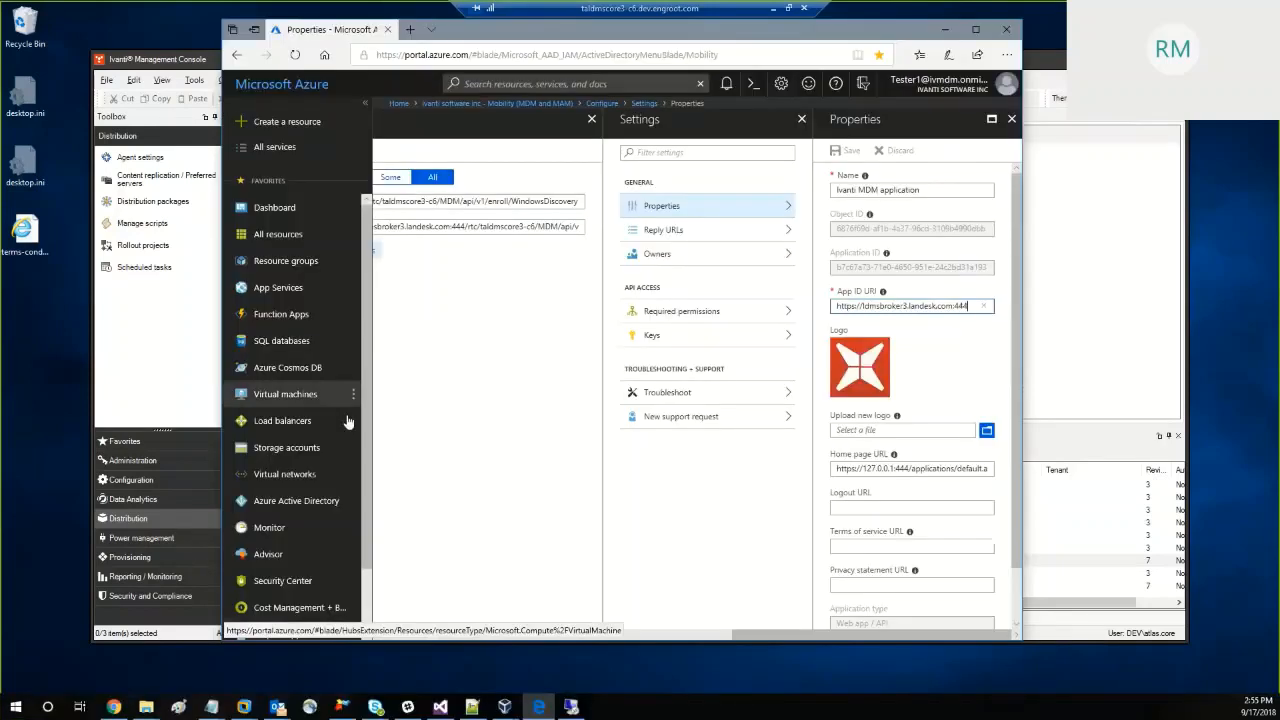
- Open Azure Active Directory's Properties and select the Directory ID value to compare it
{"action": "left_click_drag", "start_coordinate": [370, 470], "coordinate": [369, 550]}
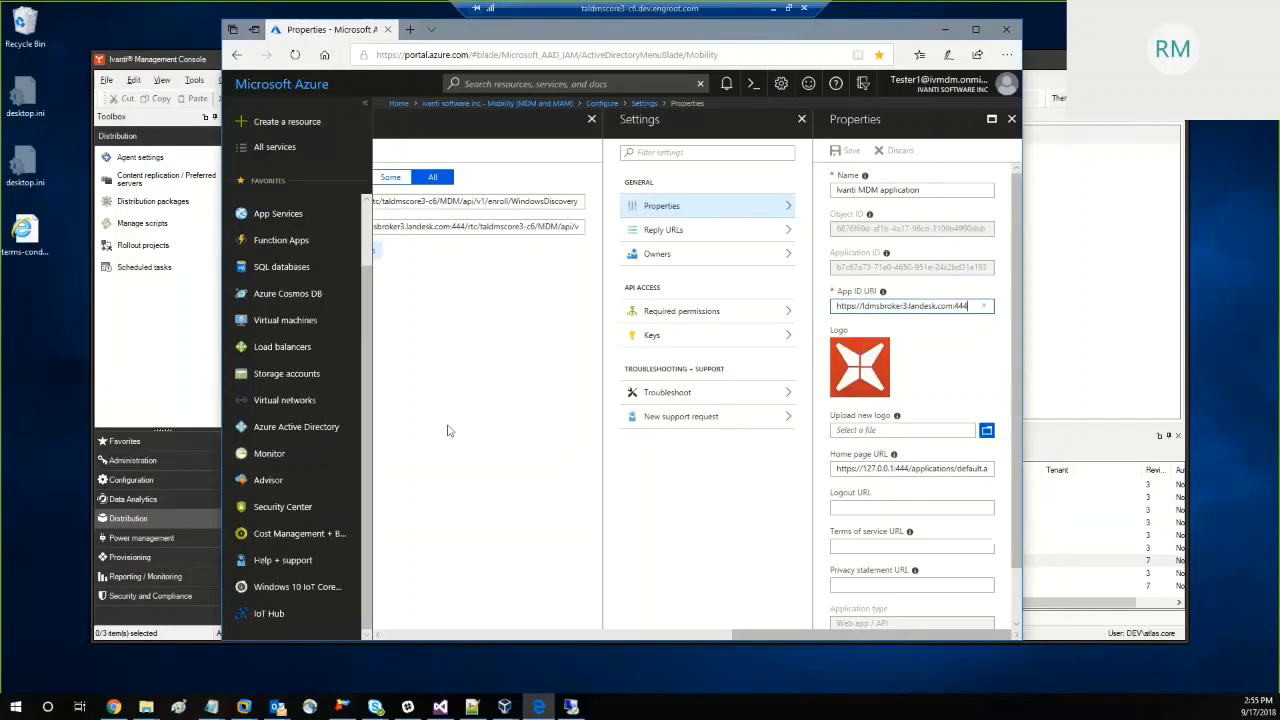
{"action": "left_click", "coordinate": [292, 429]}
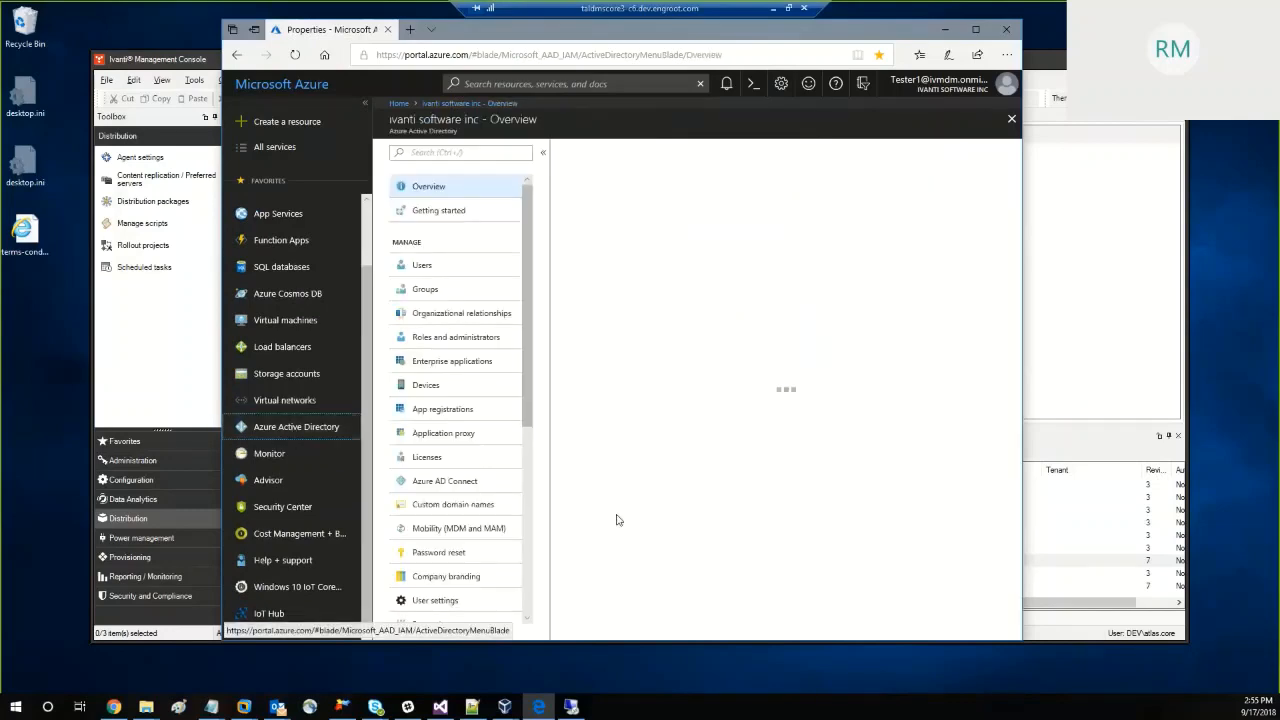
{"action": "scroll", "coordinate": [500, 582], "scroll_direction": "down", "scroll_amount": 5}
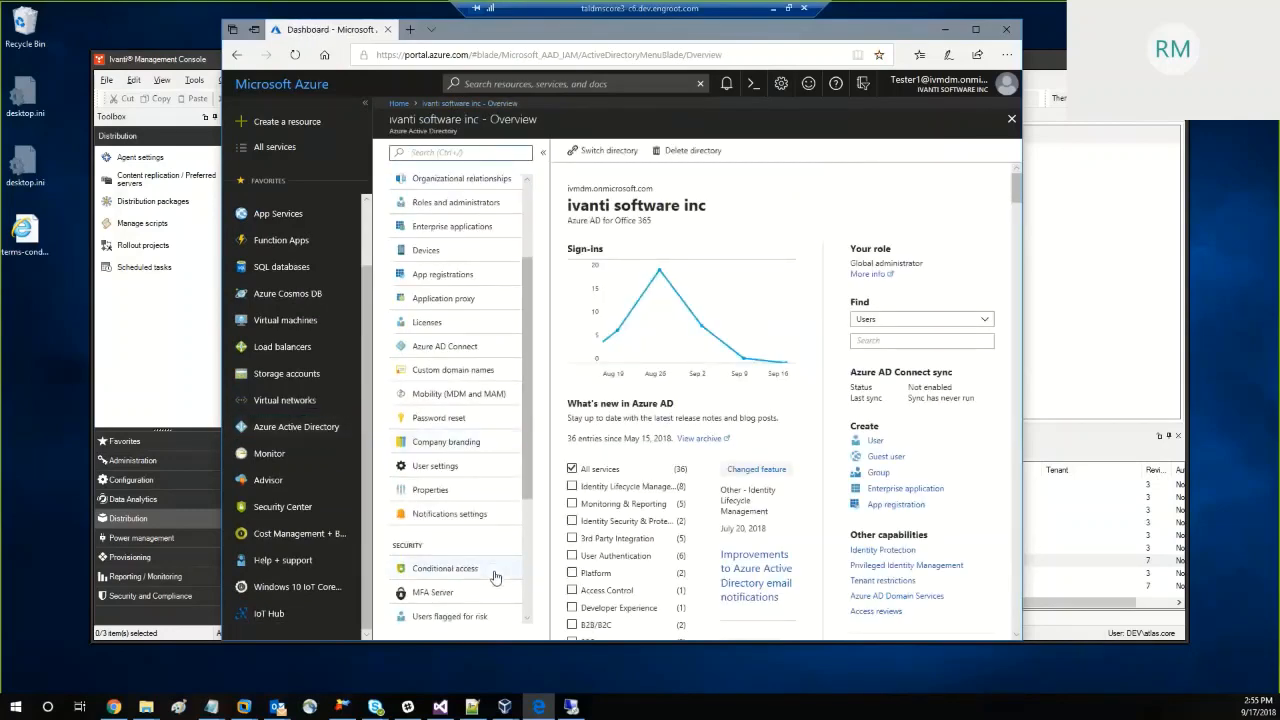
{"action": "left_click", "coordinate": [441, 357]}
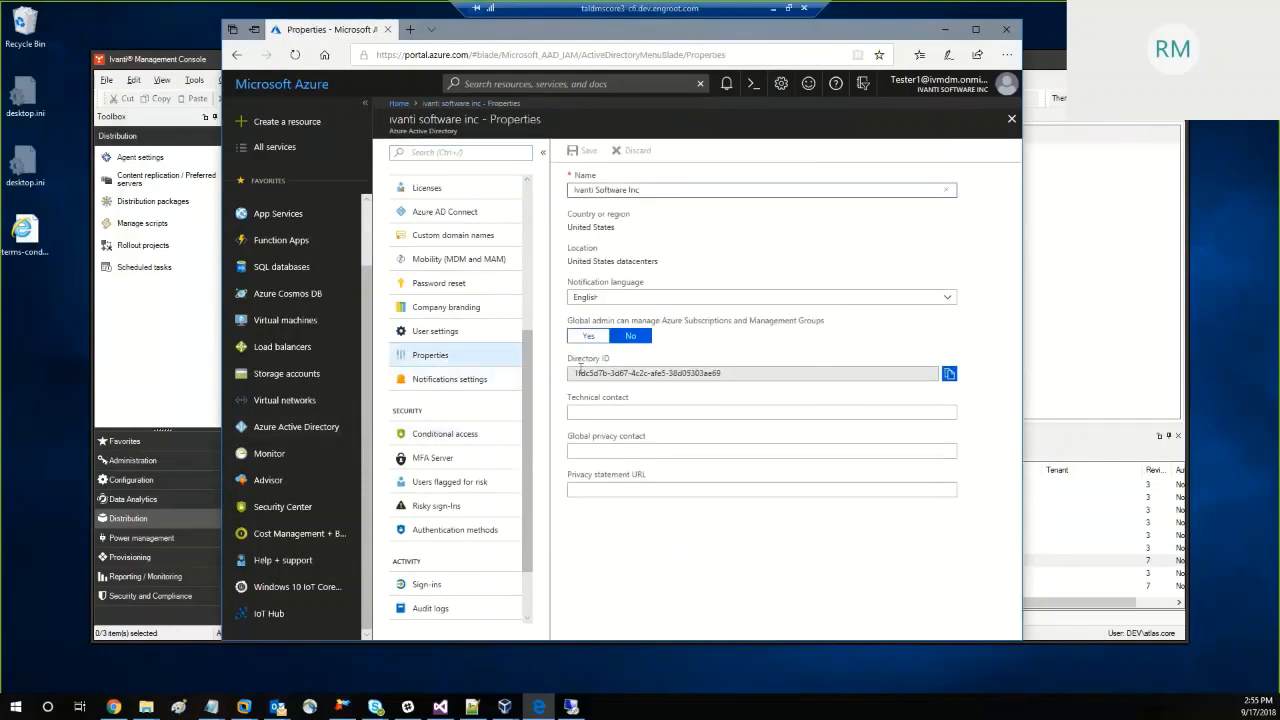
{"action": "mouse_move", "coordinate": [714, 377]}
{"action": "left_mouse_down"}
{"action": "mouse_move", "coordinate": [574, 376]}
{"action": "mouse_move", "coordinate": [706, 386]}
{"action": "left_mouse_up"}
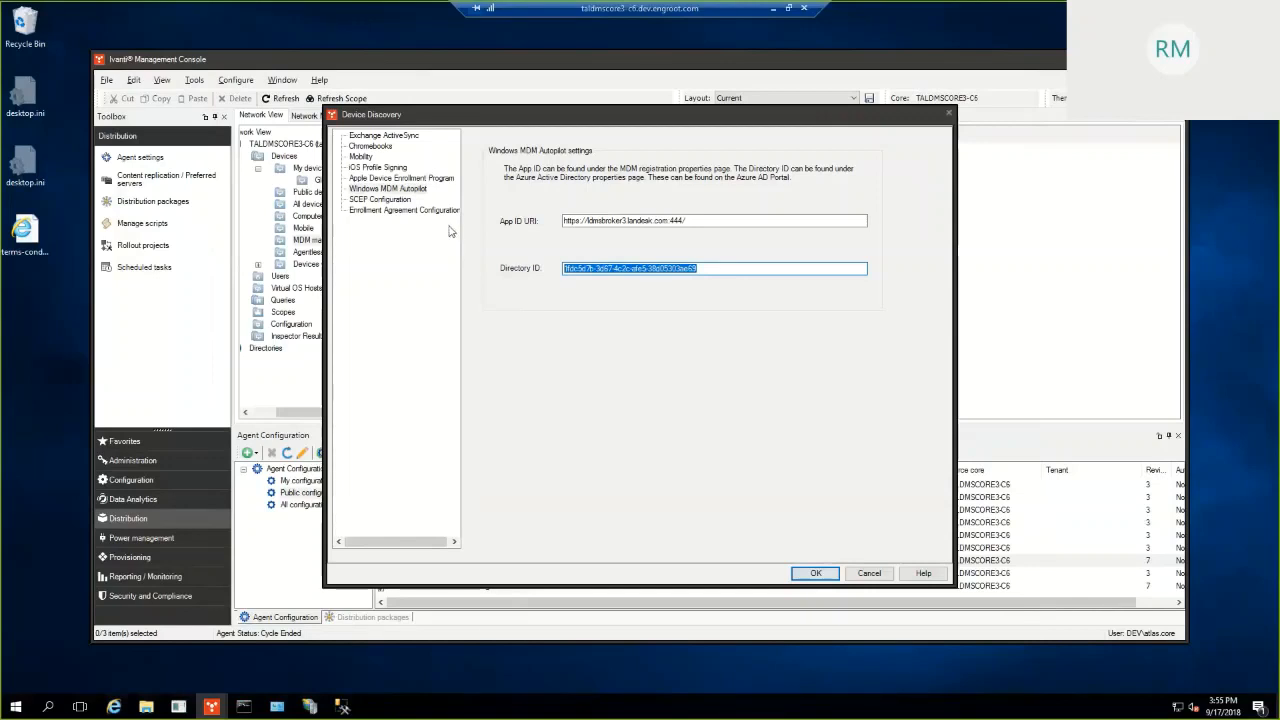
- Review the Enrollment Agreement Configuration text, then cancel the Device Discovery dialog
{"action": "left_click", "coordinate": [437, 211]}
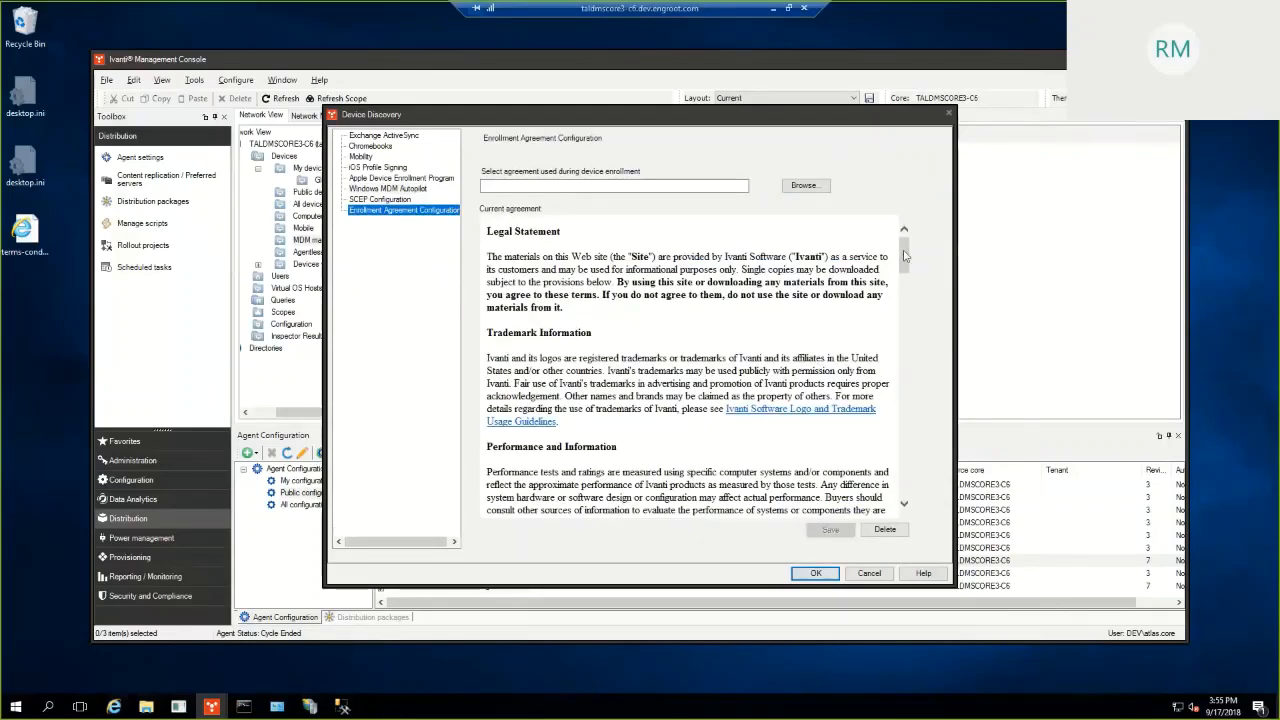
{"action": "left_click_drag", "start_coordinate": [902, 255], "coordinate": [941, 224]}
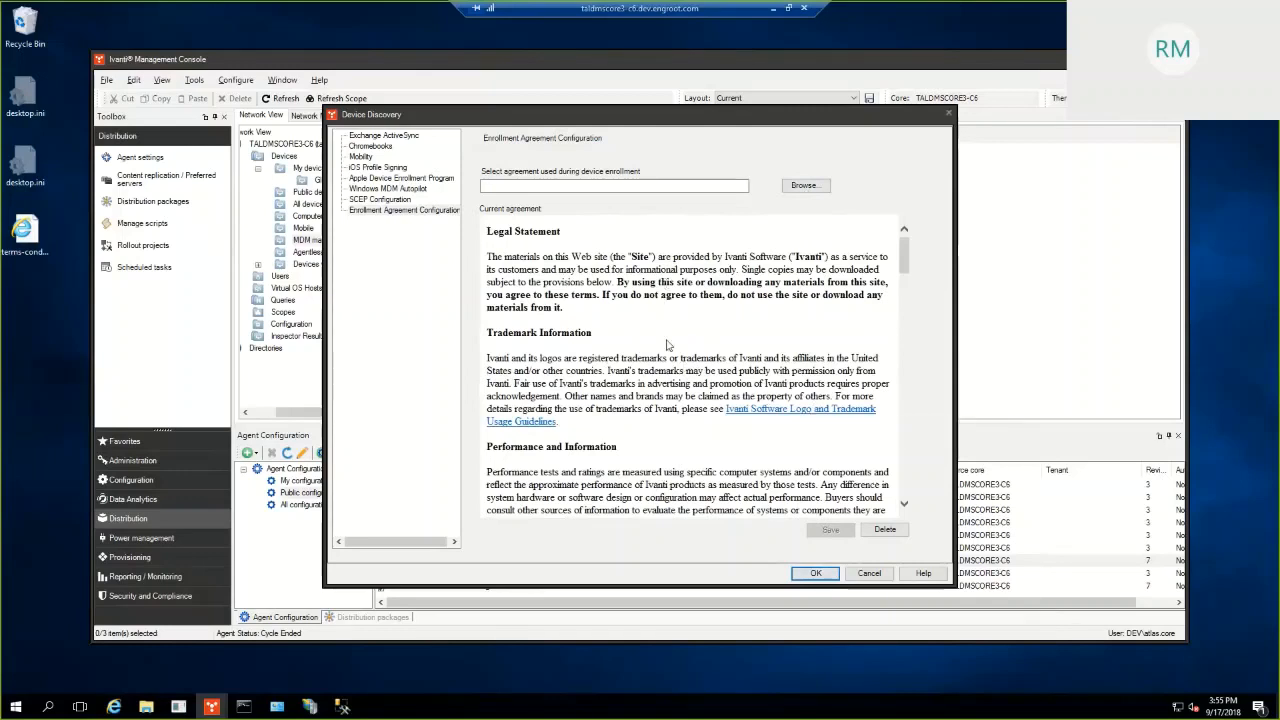
{"action": "left_click", "coordinate": [869, 573]}
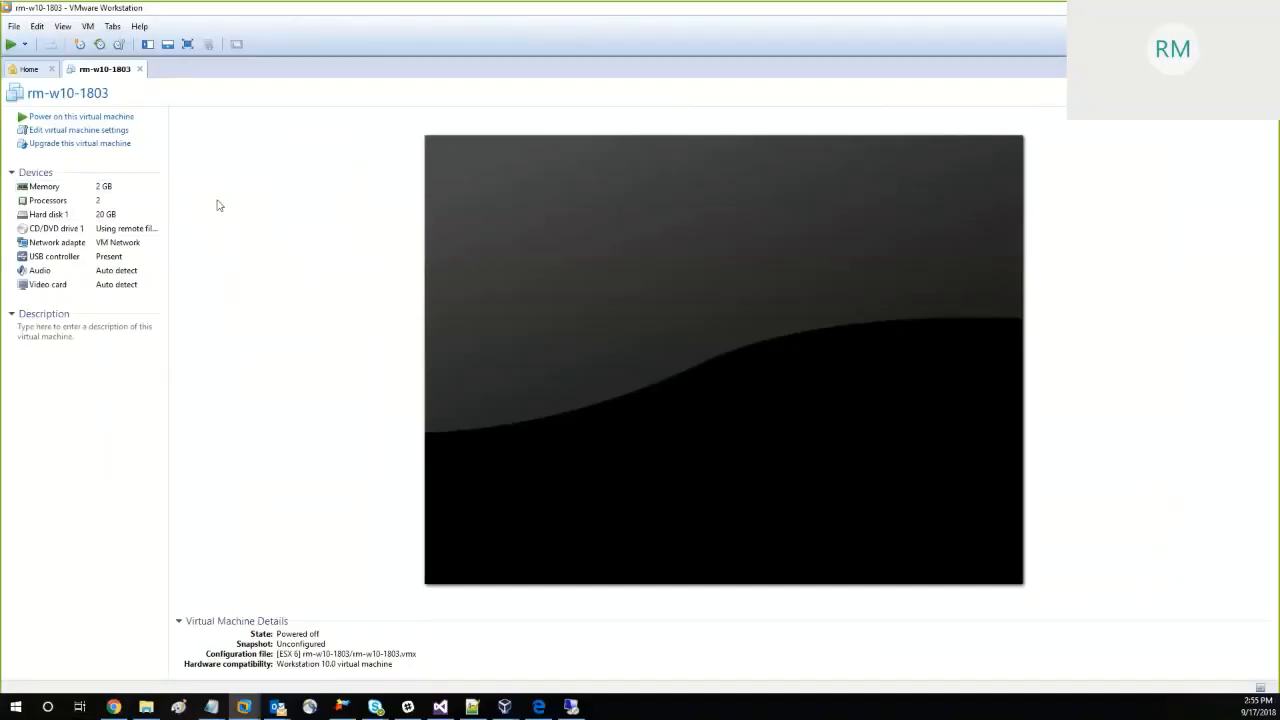
- Power on the rm-w10-1803 virtual machine and let it boot to Windows setup's region page
{"action": "left_click", "coordinate": [95, 118]}
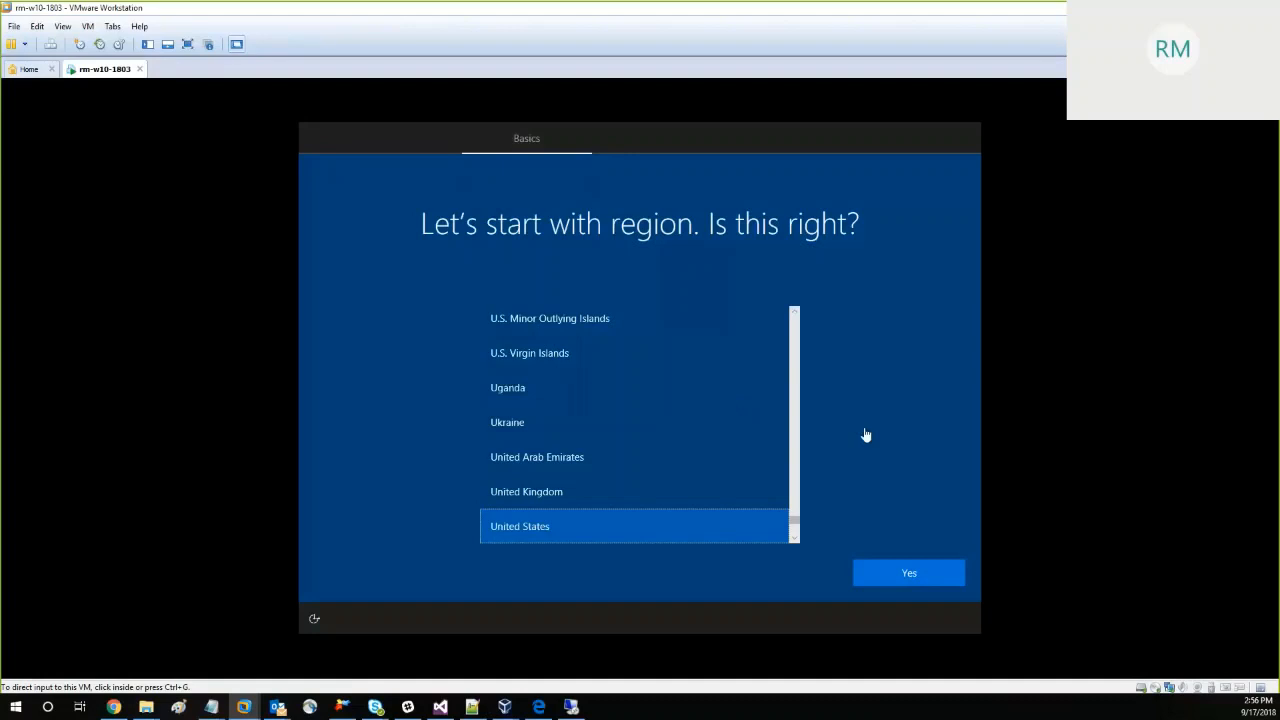
- Accept United States region and US keyboard, skip a second layout, and choose 'Set up for an organization'
{"action": "left_click", "coordinate": [906, 579]}
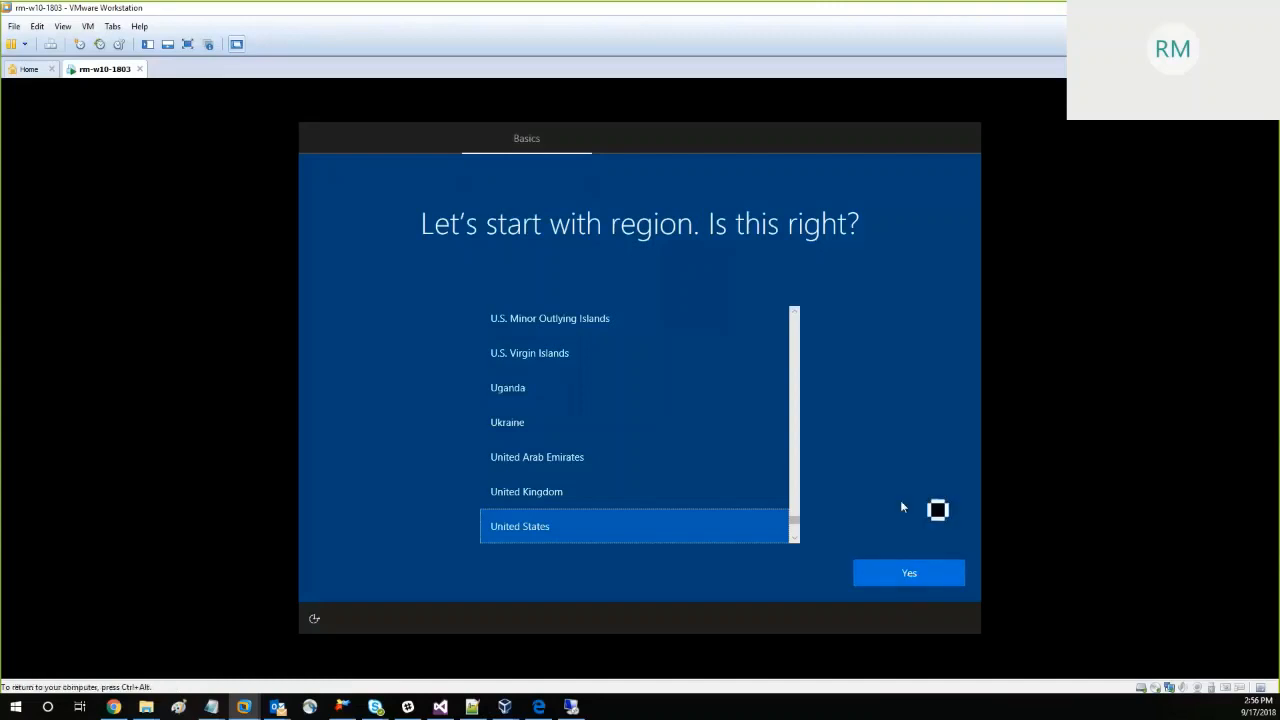
{"action": "left_click", "coordinate": [923, 577]}
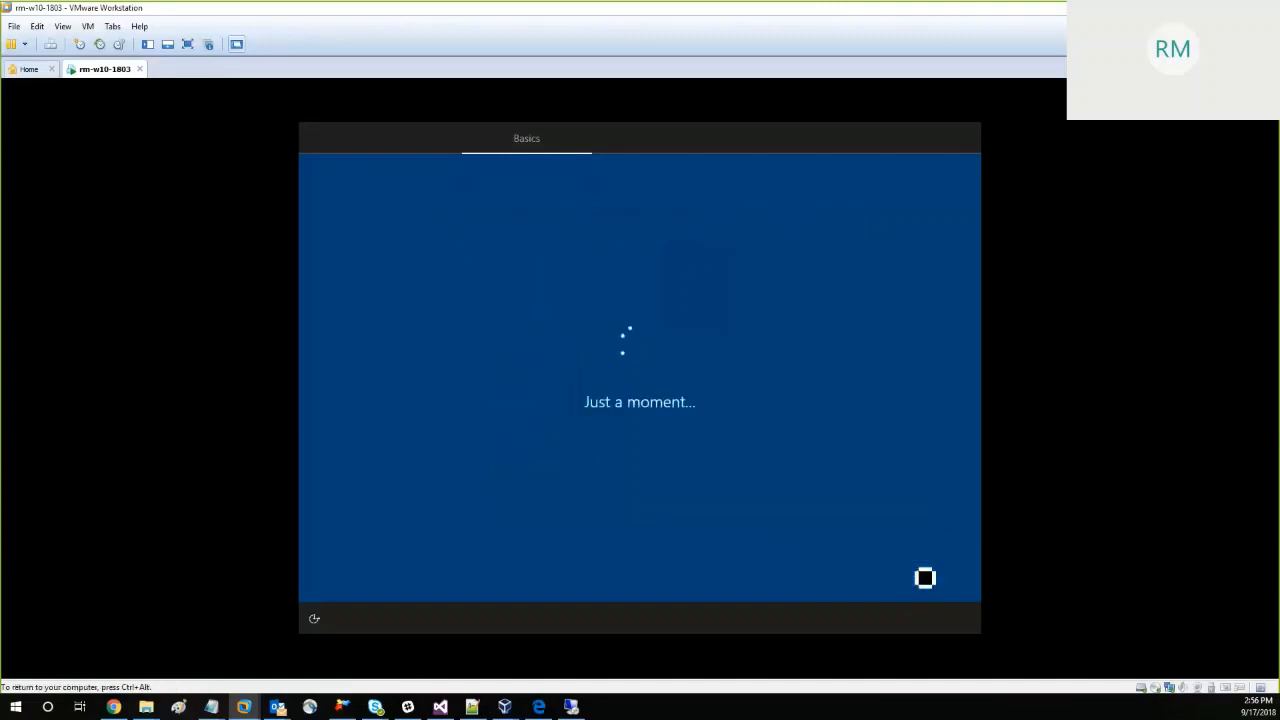
{"action": "left_click", "coordinate": [926, 574]}
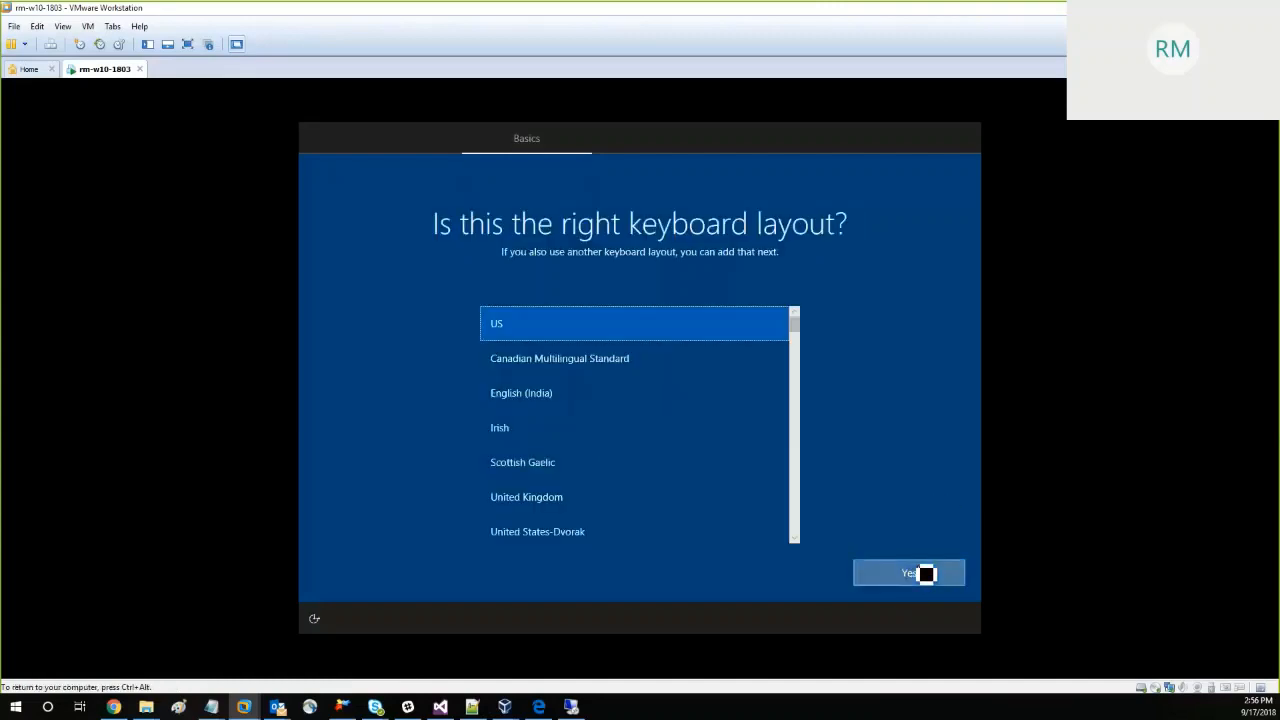
{"action": "left_click", "coordinate": [926, 574]}
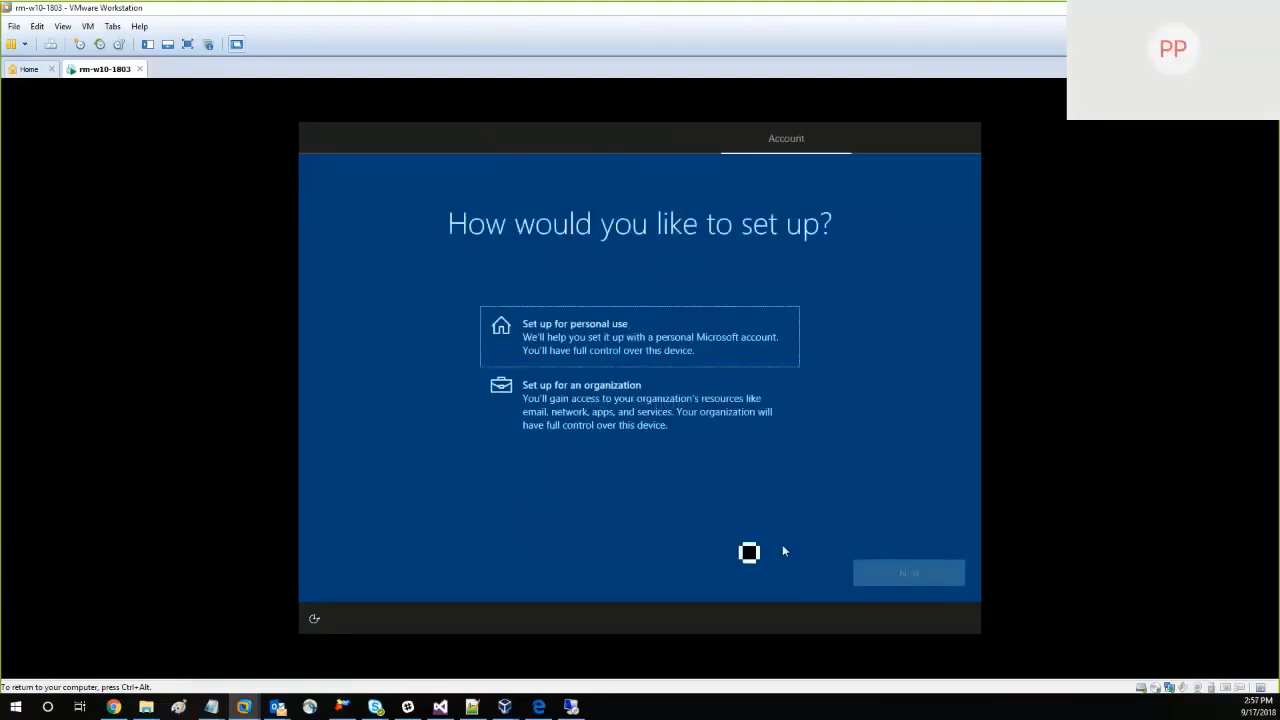
{"action": "left_click", "coordinate": [575, 422]}
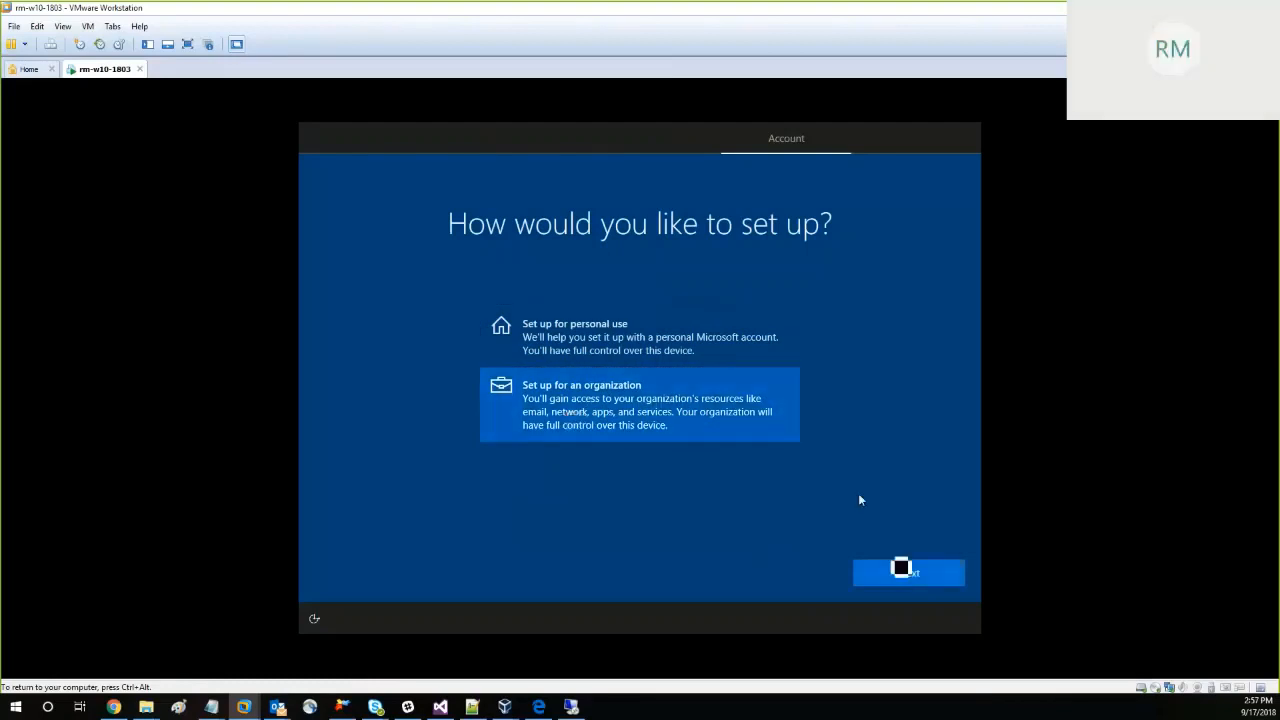
{"action": "left_click", "coordinate": [909, 575]}
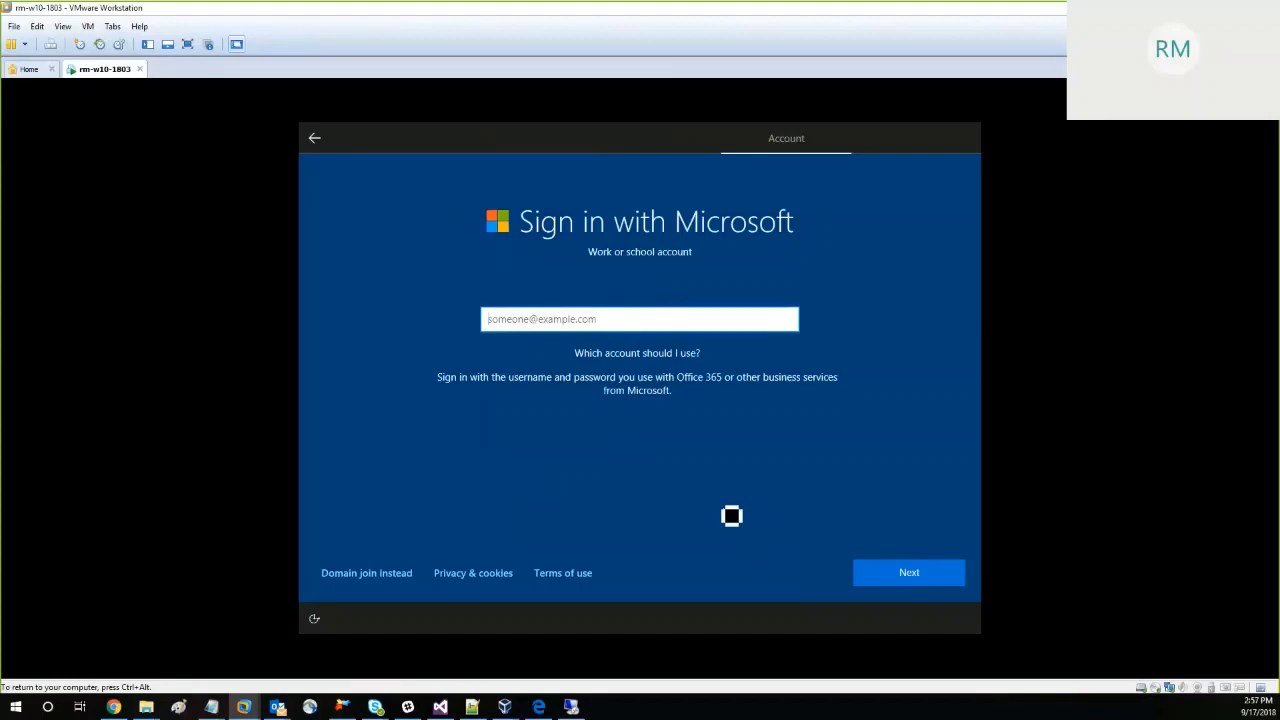
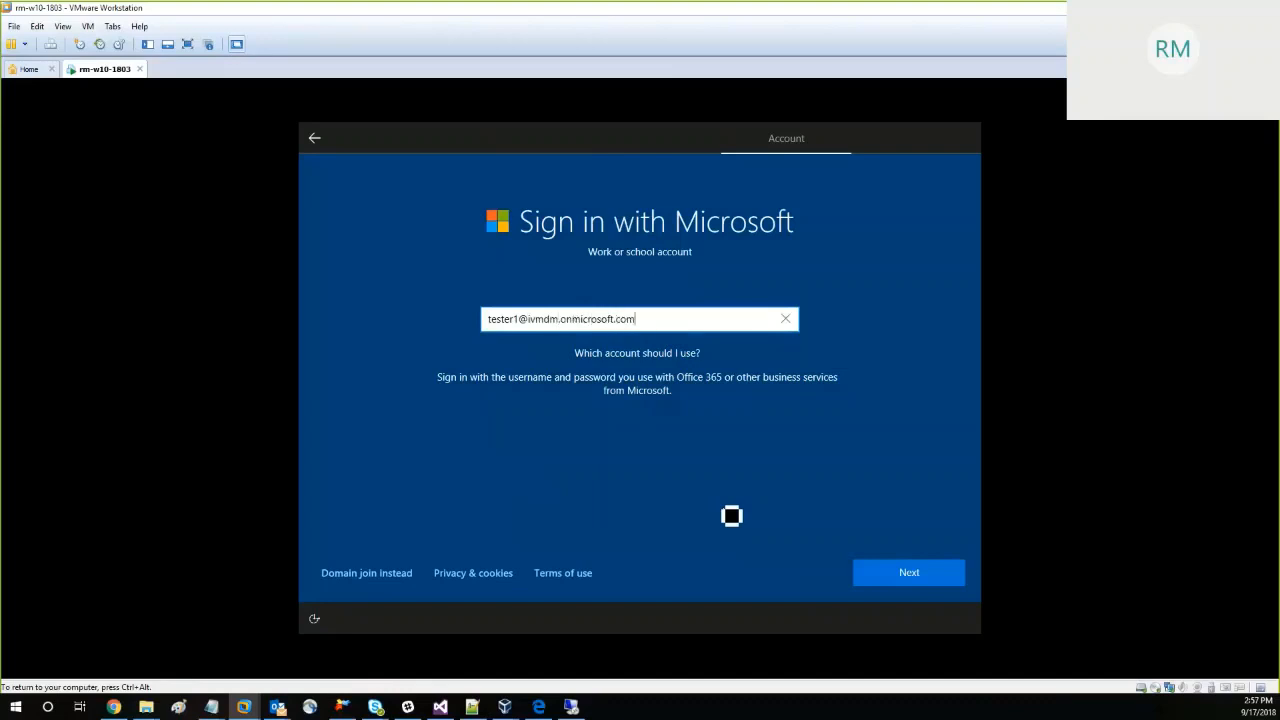
- Sign in with the work account's e-mail and password to reach Ivanti's Terms of use page
{"action": "key", "text": "Return"}
{"action": "type", "text": "********"}
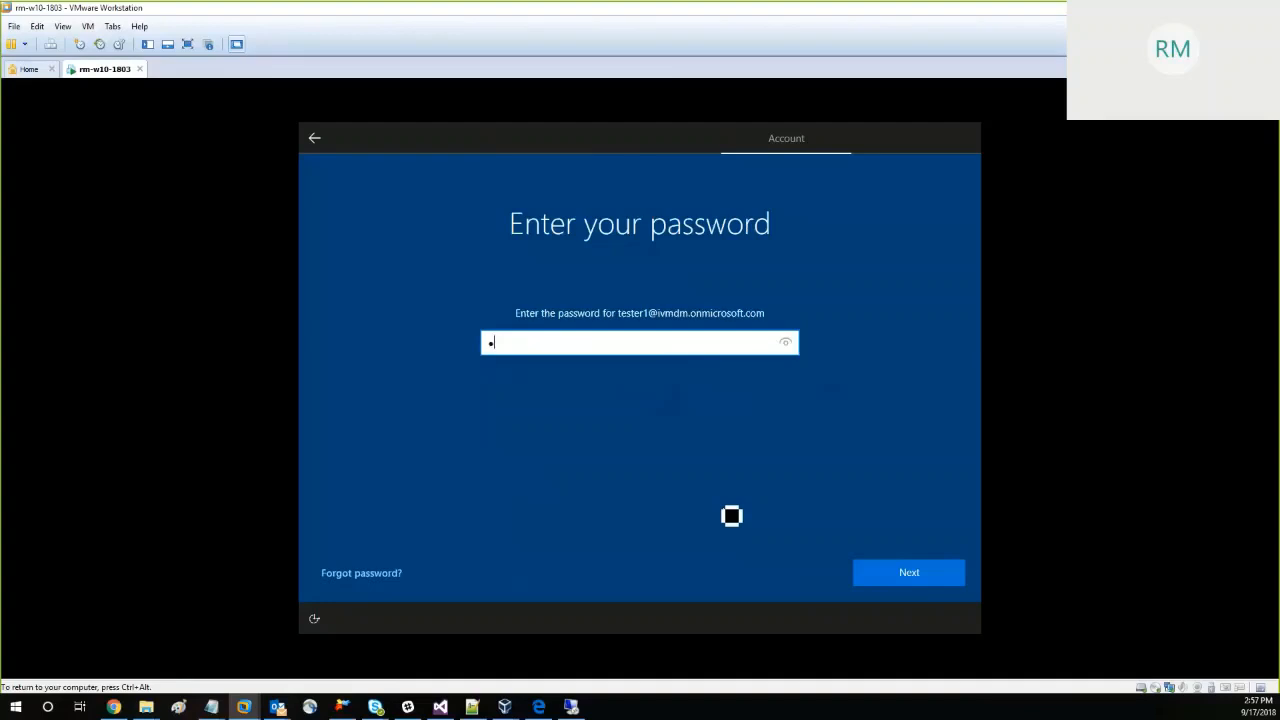
{"action": "key", "text": "Return"}
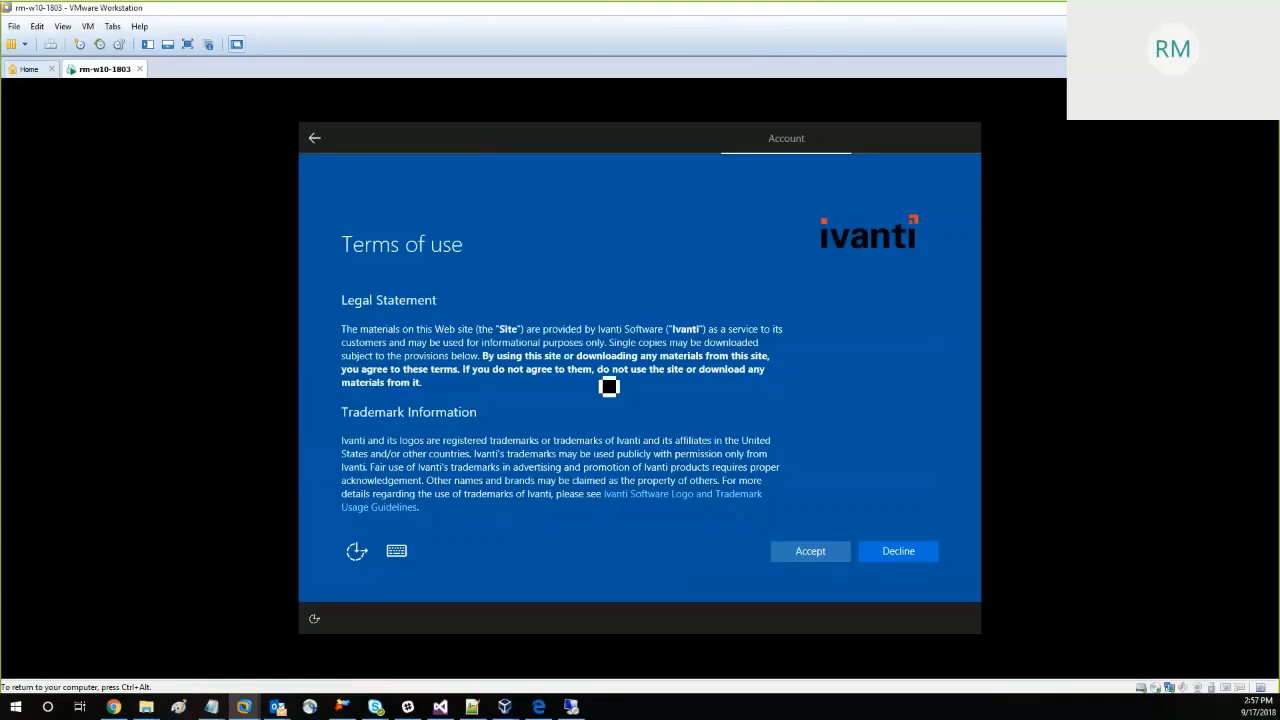
- Scroll through the Ivanti terms of use and accept them
{"action": "scroll", "coordinate": [489, 395], "scroll_direction": "down", "scroll_amount": 3}
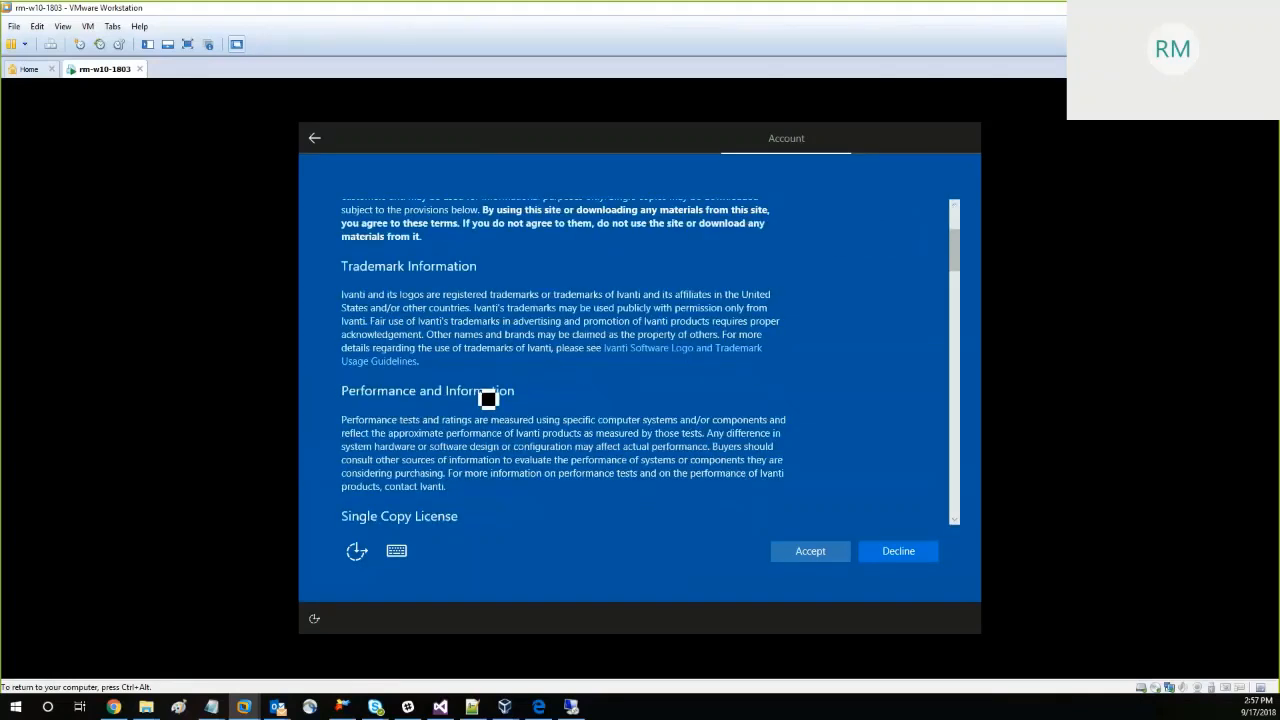
{"action": "scroll", "coordinate": [488, 399], "scroll_direction": "down", "scroll_amount": 6}
{"action": "scroll", "coordinate": [489, 400], "scroll_direction": "up", "scroll_amount": 9}
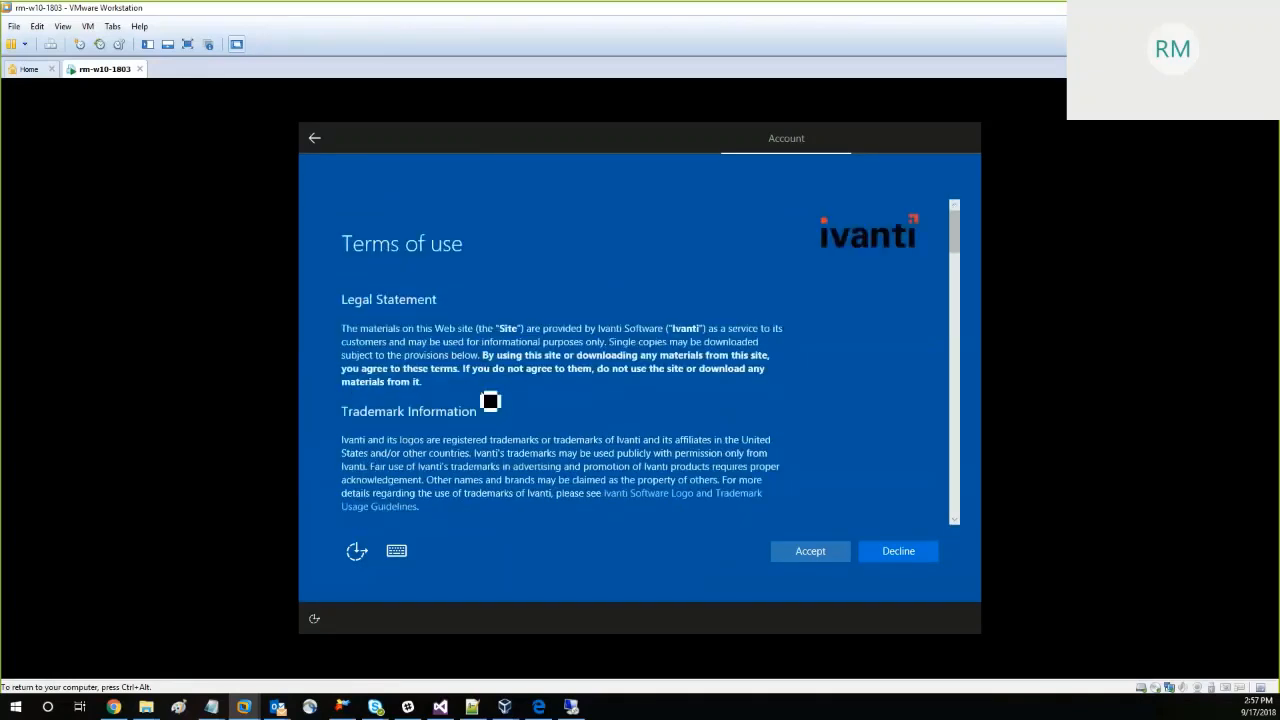
{"action": "left_click", "coordinate": [826, 556]}
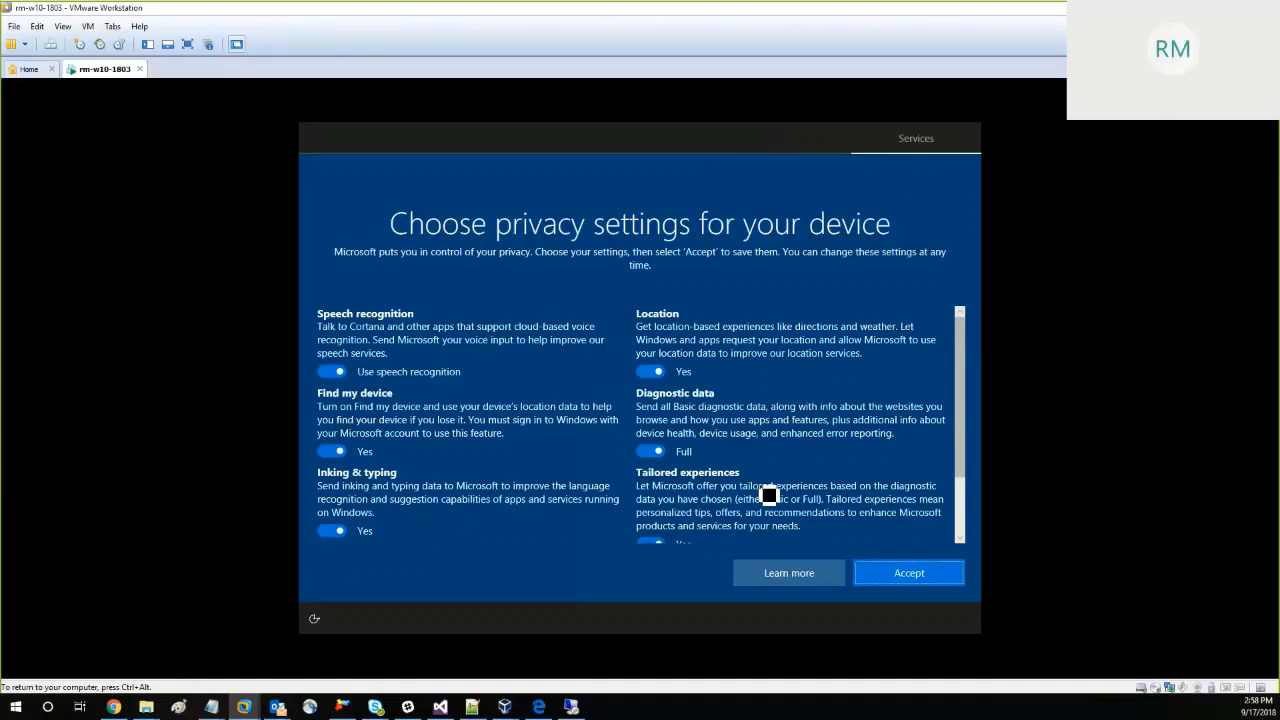
- Accept the default privacy settings, leaving all options on
{"action": "left_click", "coordinate": [918, 585]}
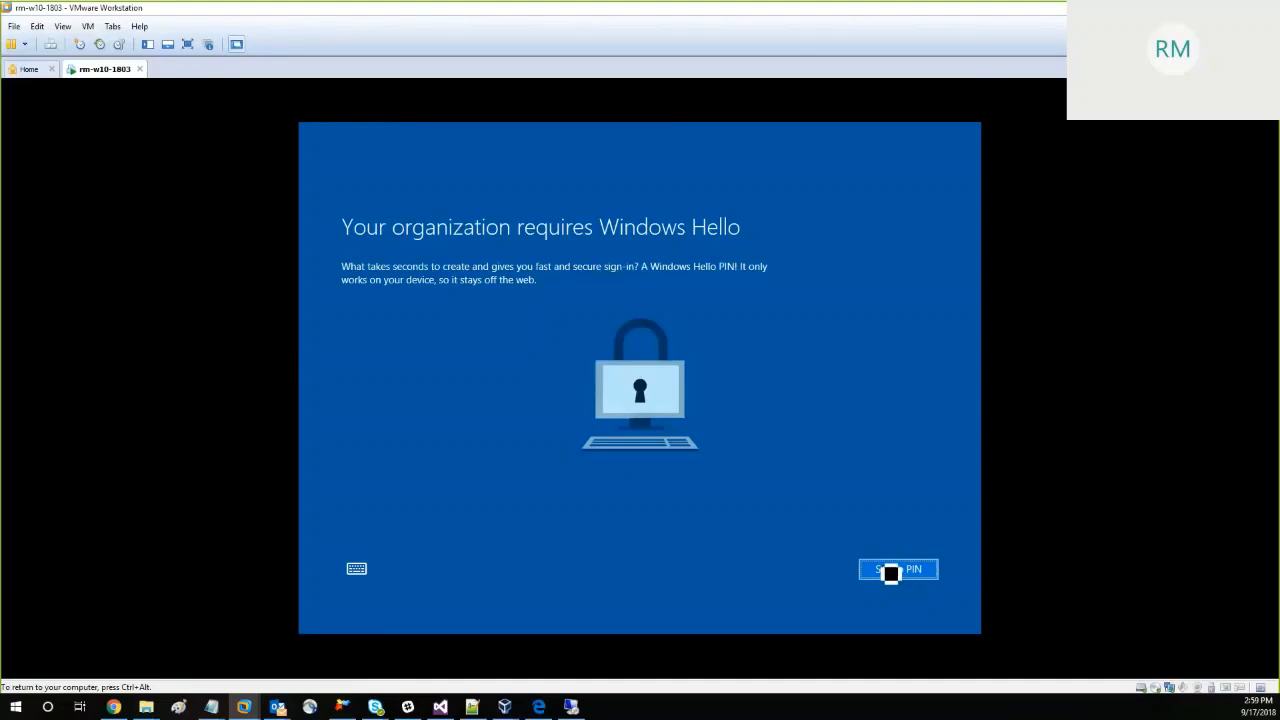
- Enter the verification code, then create and confirm a new Windows Hello PIN to finish setup
{"action": "left_click", "coordinate": [890, 573]}
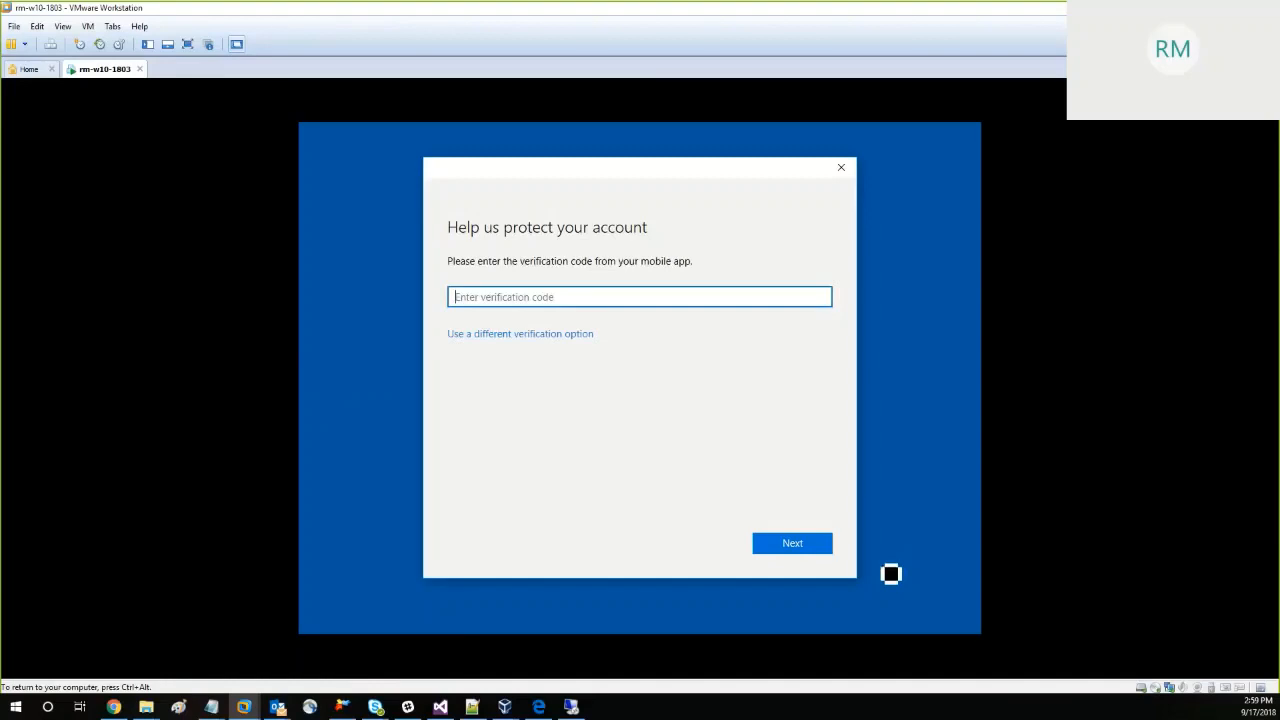
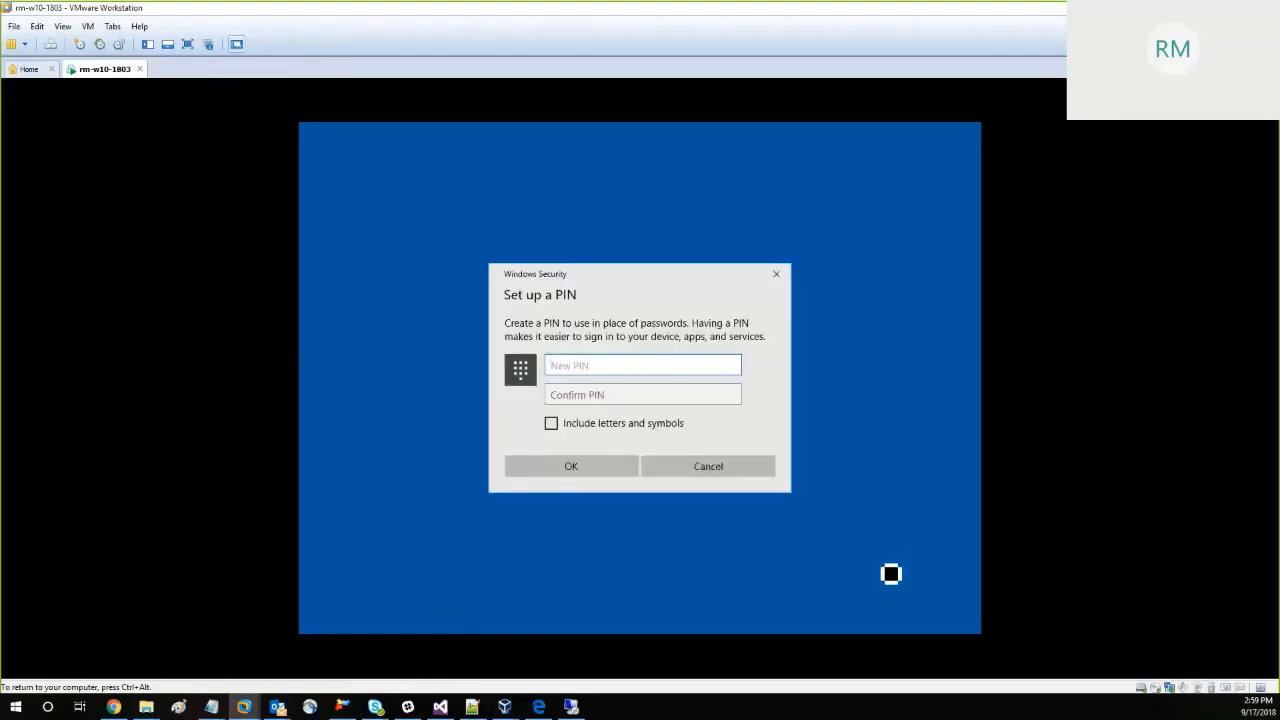
{"action": "key", "text": "Tab"}
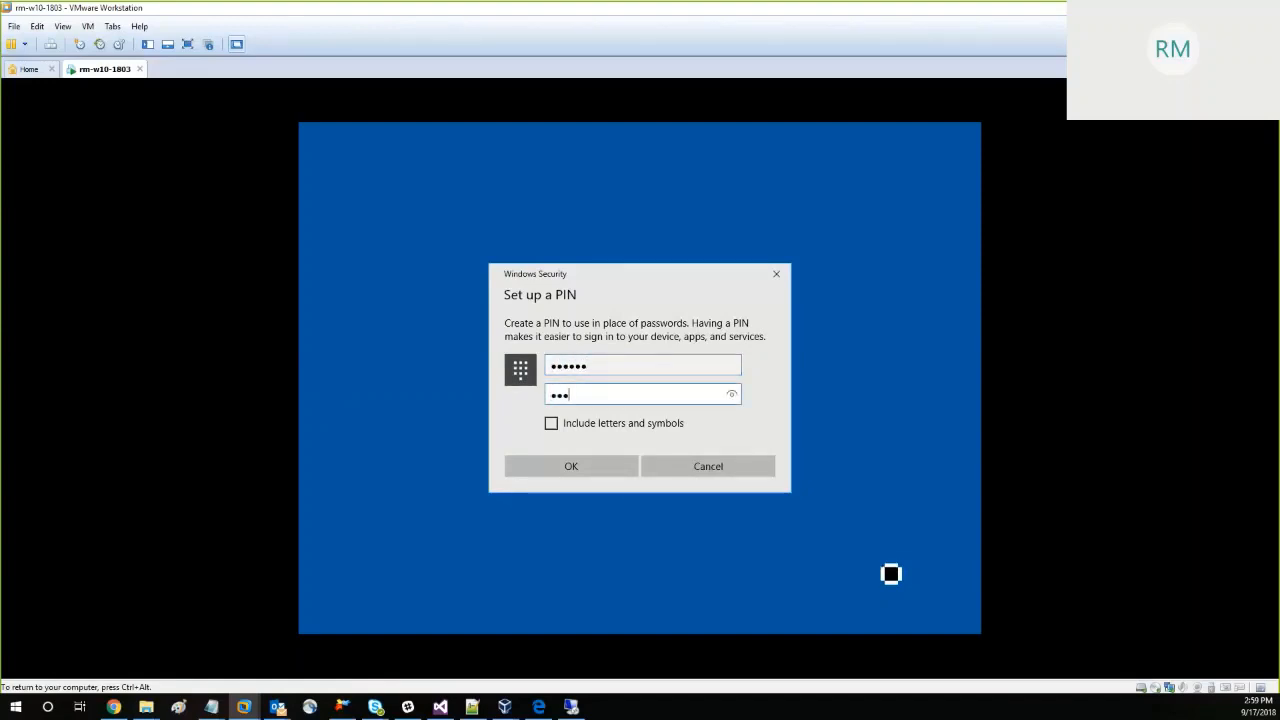
{"action": "key", "text": "Return"}
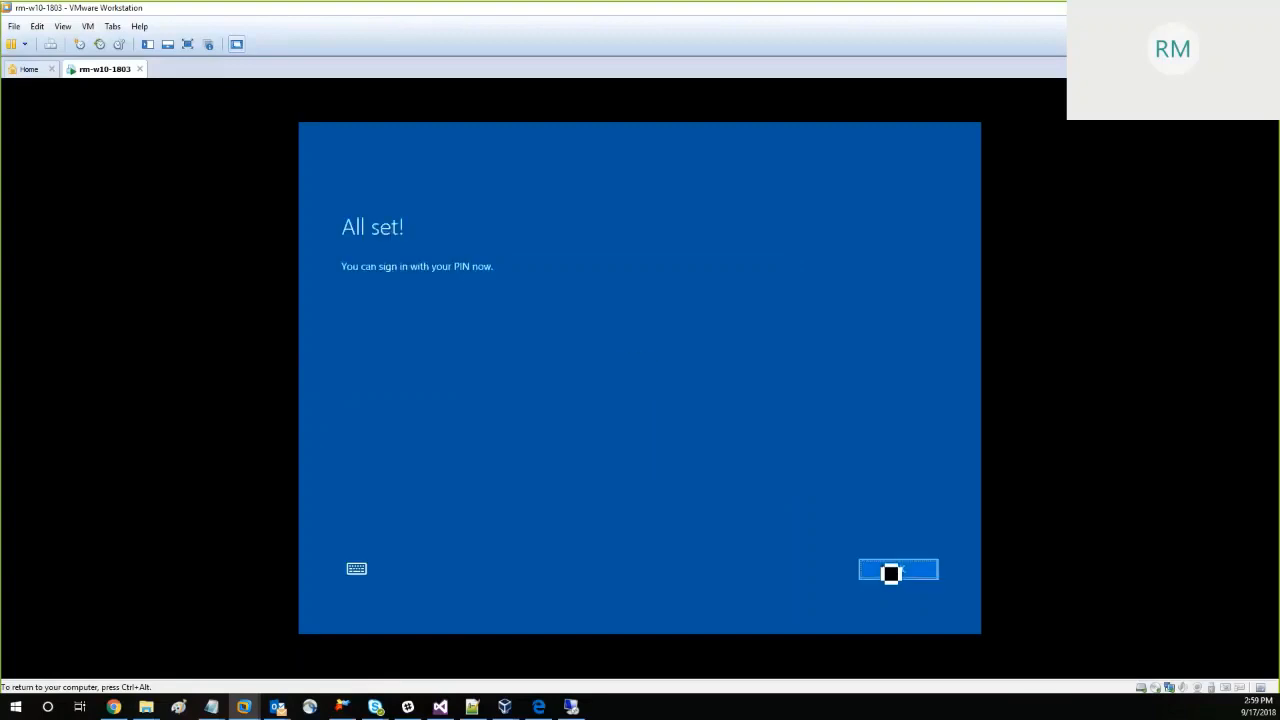
{"action": "left_click", "coordinate": [891, 572]}
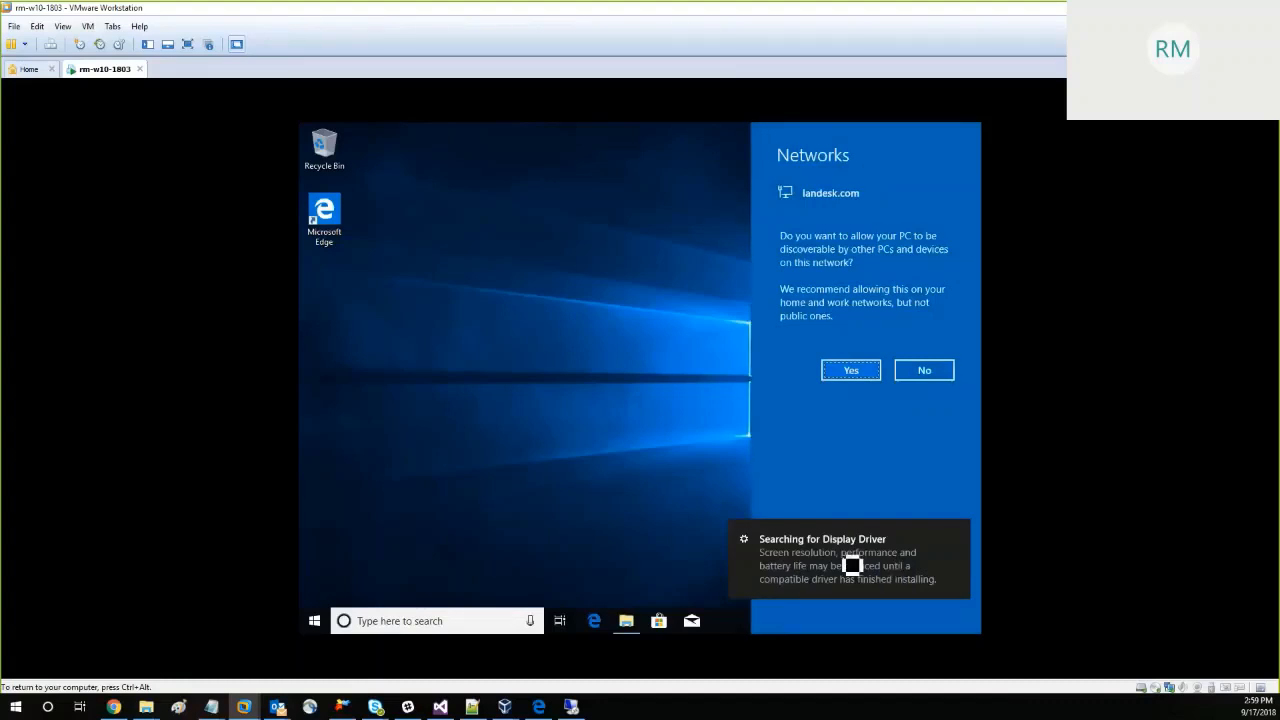
- Decline network discovery, check Access work or school for the Azure AD connection, then return to the console
{"action": "left_click", "coordinate": [916, 378]}
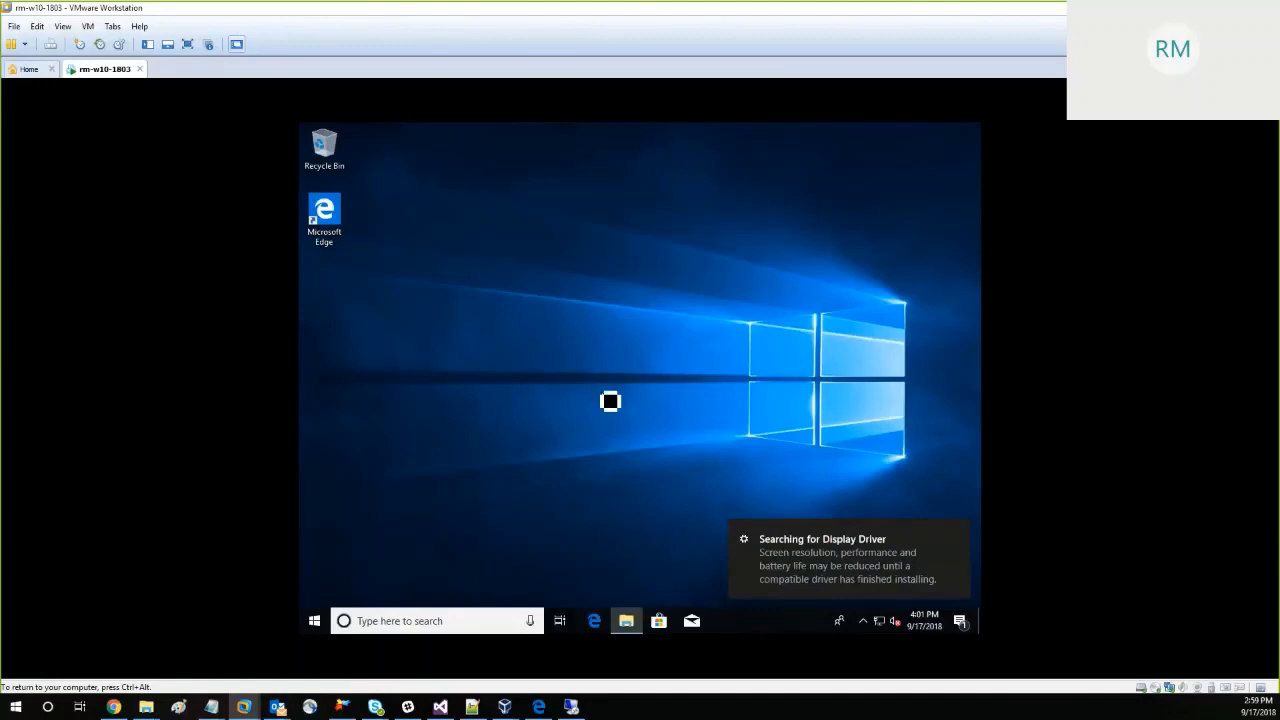
{"action": "left_click", "coordinate": [313, 628]}
{"action": "left_click", "coordinate": [330, 570]}
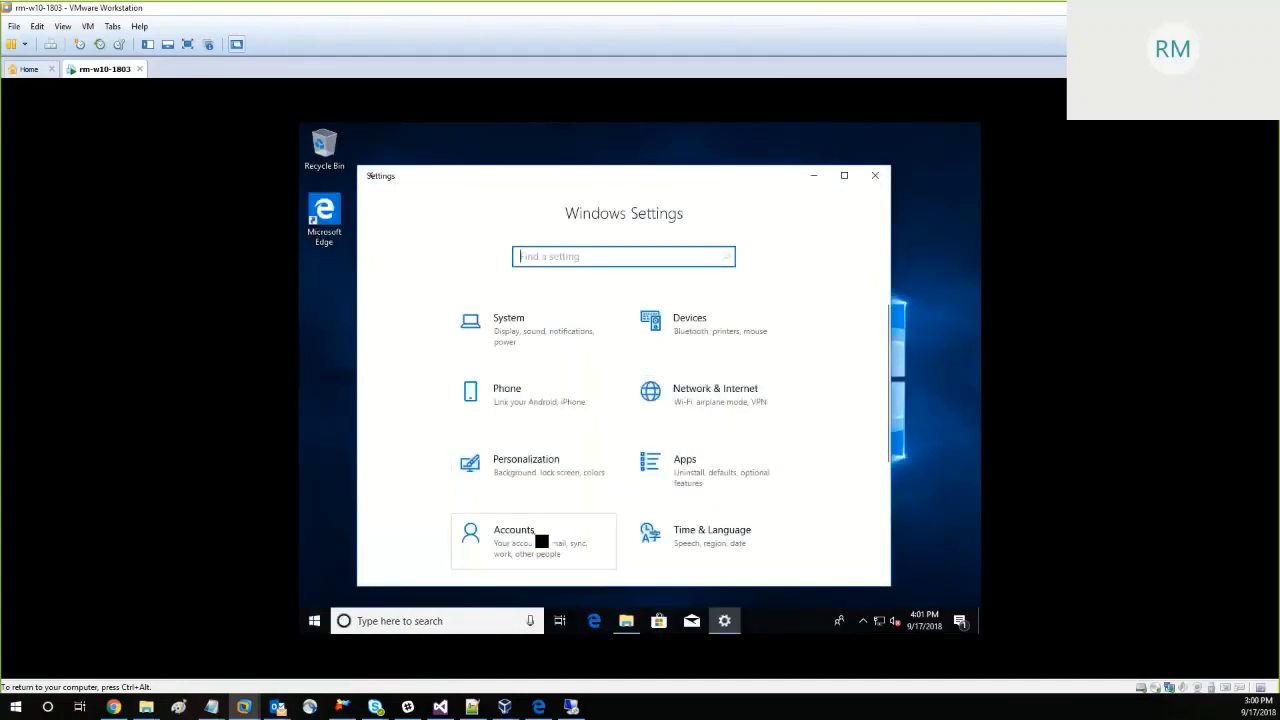
{"action": "left_click", "coordinate": [541, 542]}
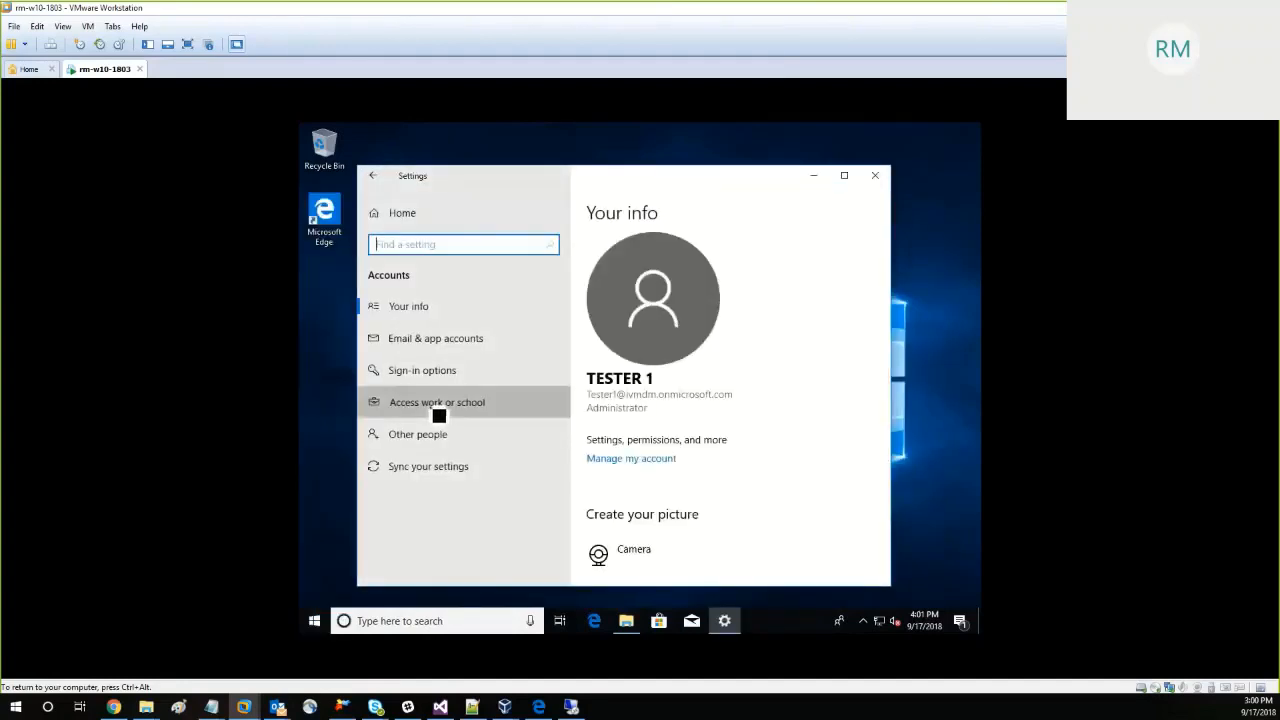
{"action": "left_click", "coordinate": [439, 414]}
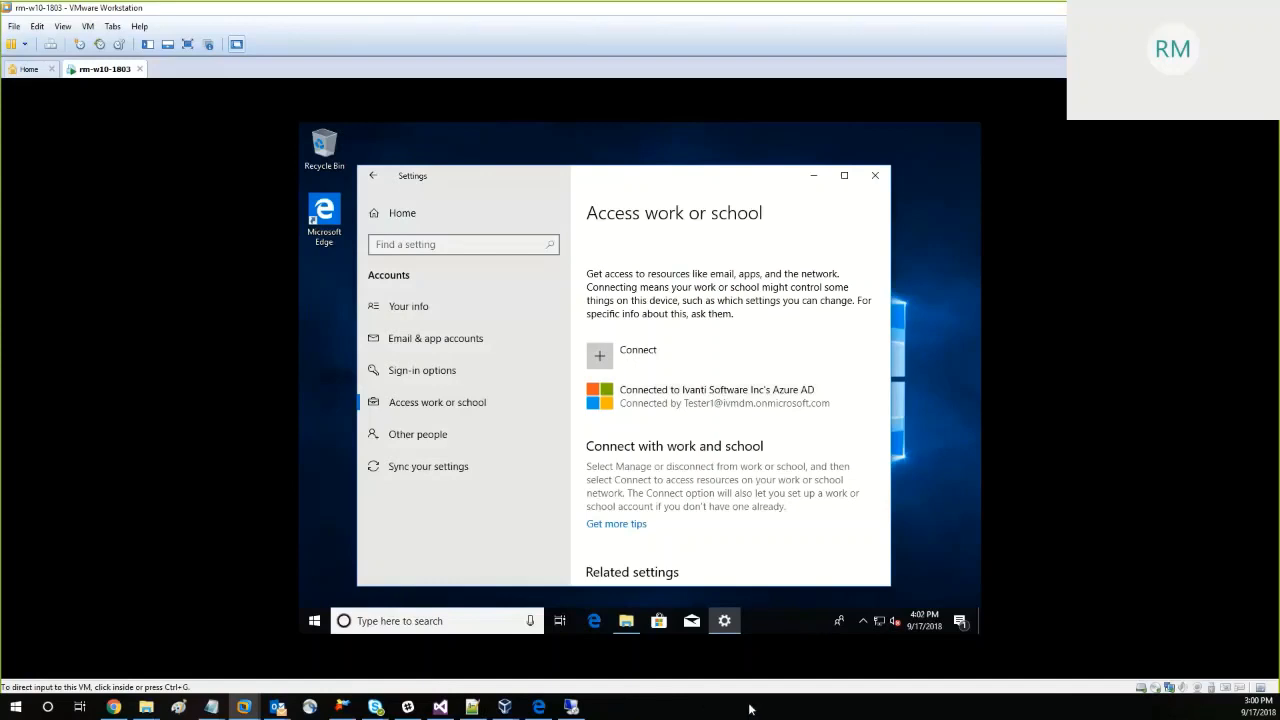
{"action": "left_click", "coordinate": [574, 708]}
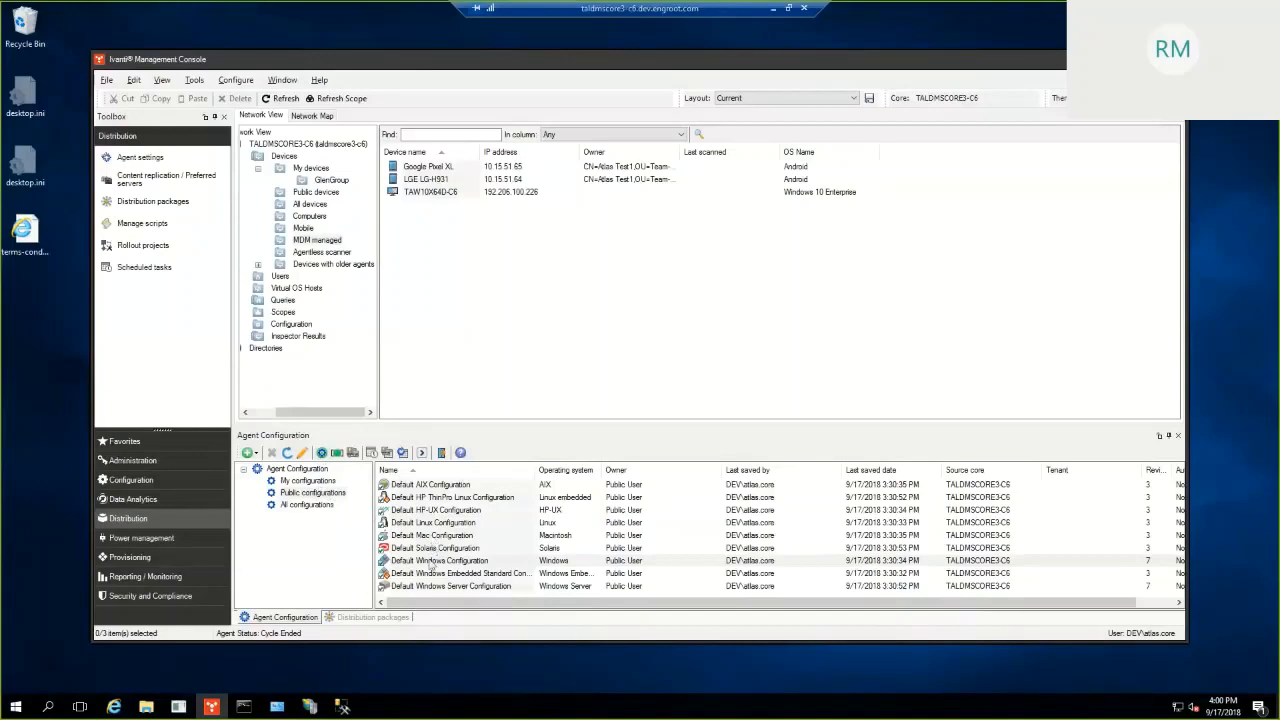
- Review the action menu of the Default Windows Configuration agent configuration, closing it unused
{"action": "left_click", "coordinate": [432, 561]}
{"action": "right_click", "coordinate": [432, 563]}
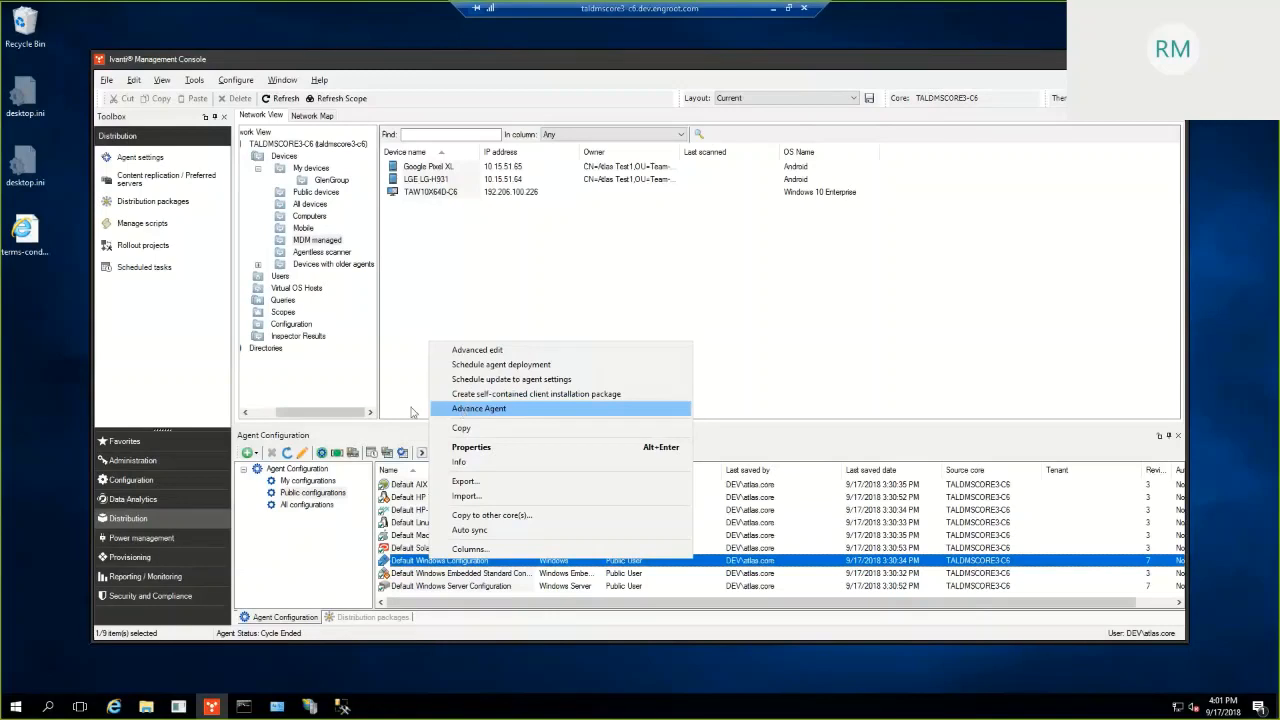
{"action": "left_click", "coordinate": [295, 570]}
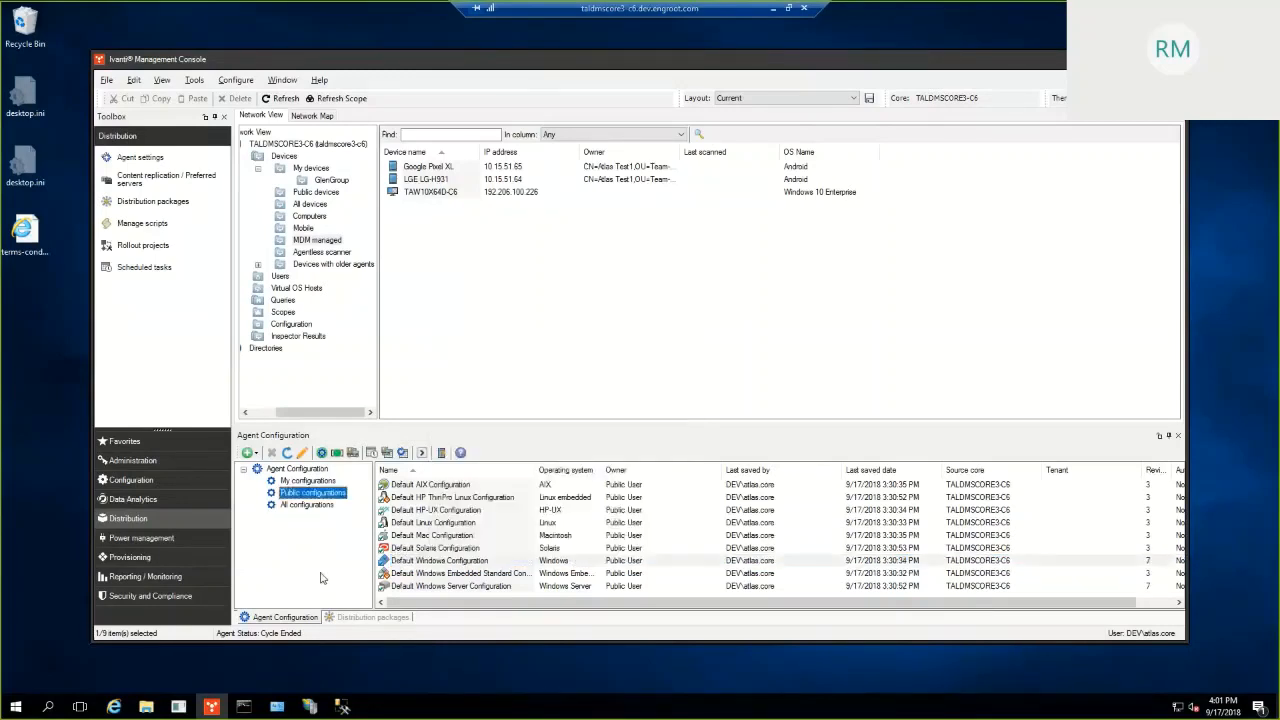
- Show the Distribution packages list and browse the new Windows package options under Public packages
{"action": "left_click", "coordinate": [352, 618]}
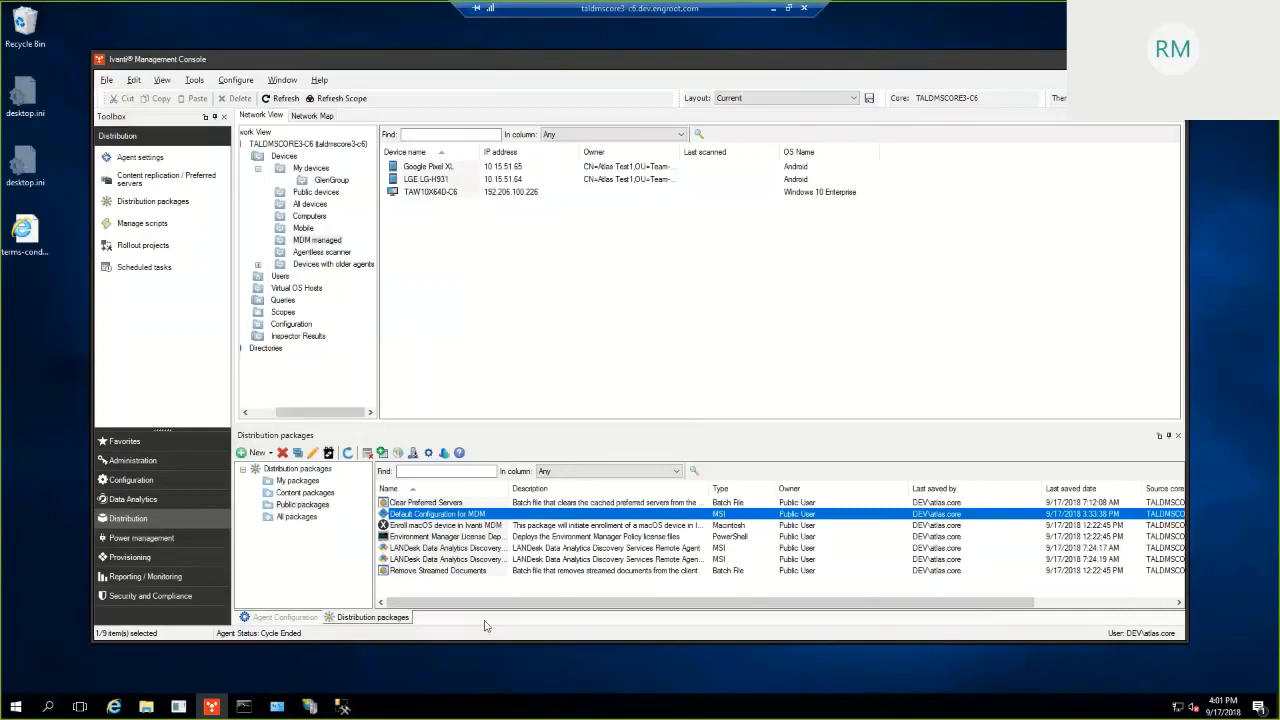
{"action": "right_click", "coordinate": [310, 505]}
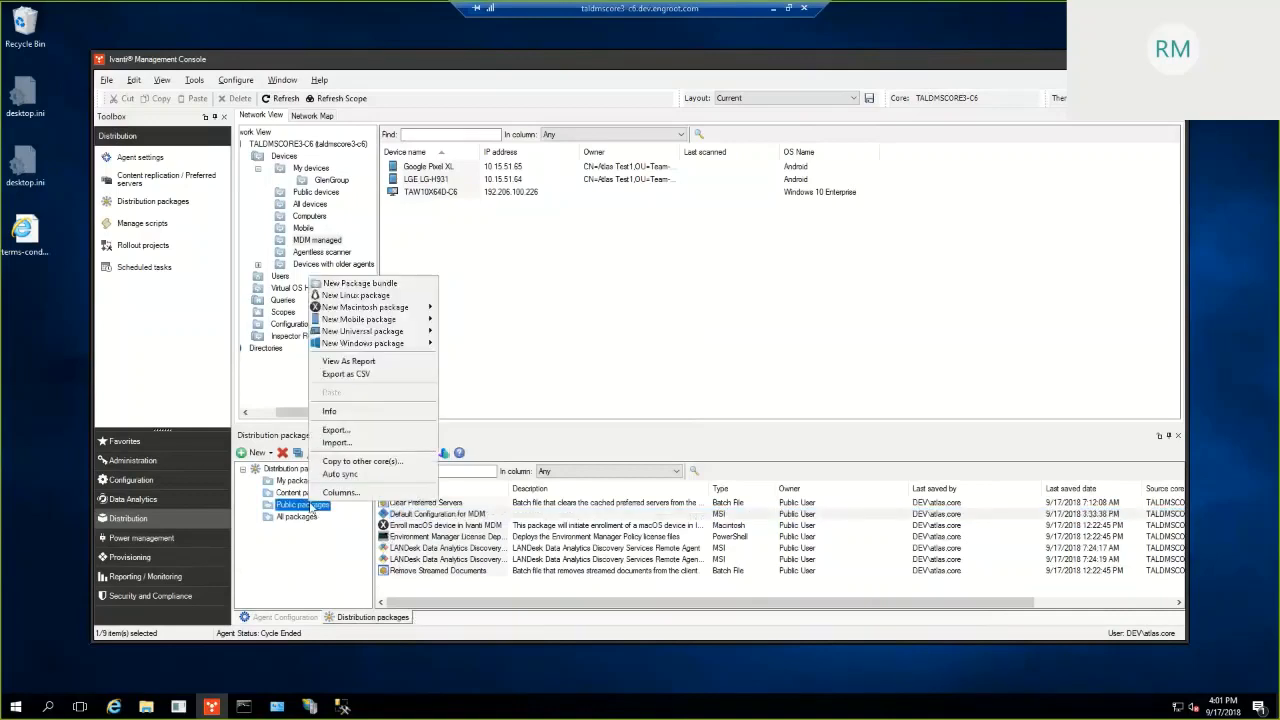
{"action": "mouse_move", "coordinate": [400, 343]}
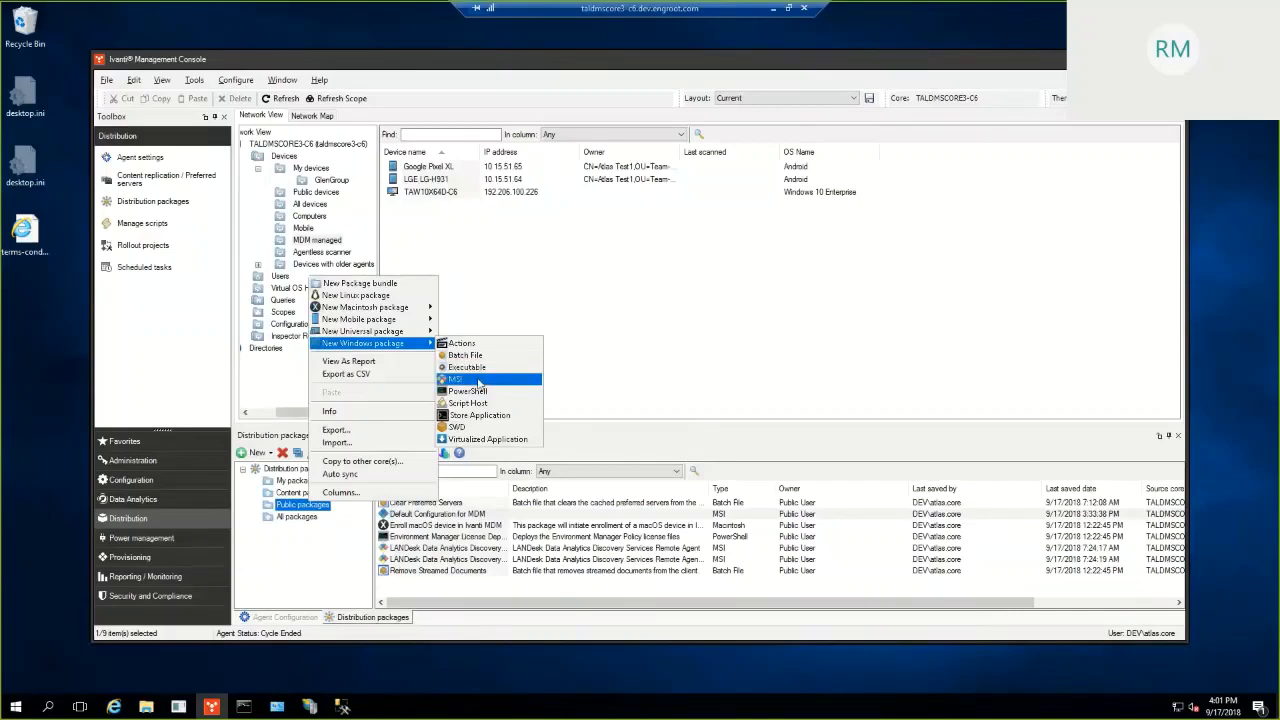
{"action": "left_click", "coordinate": [660, 406]}
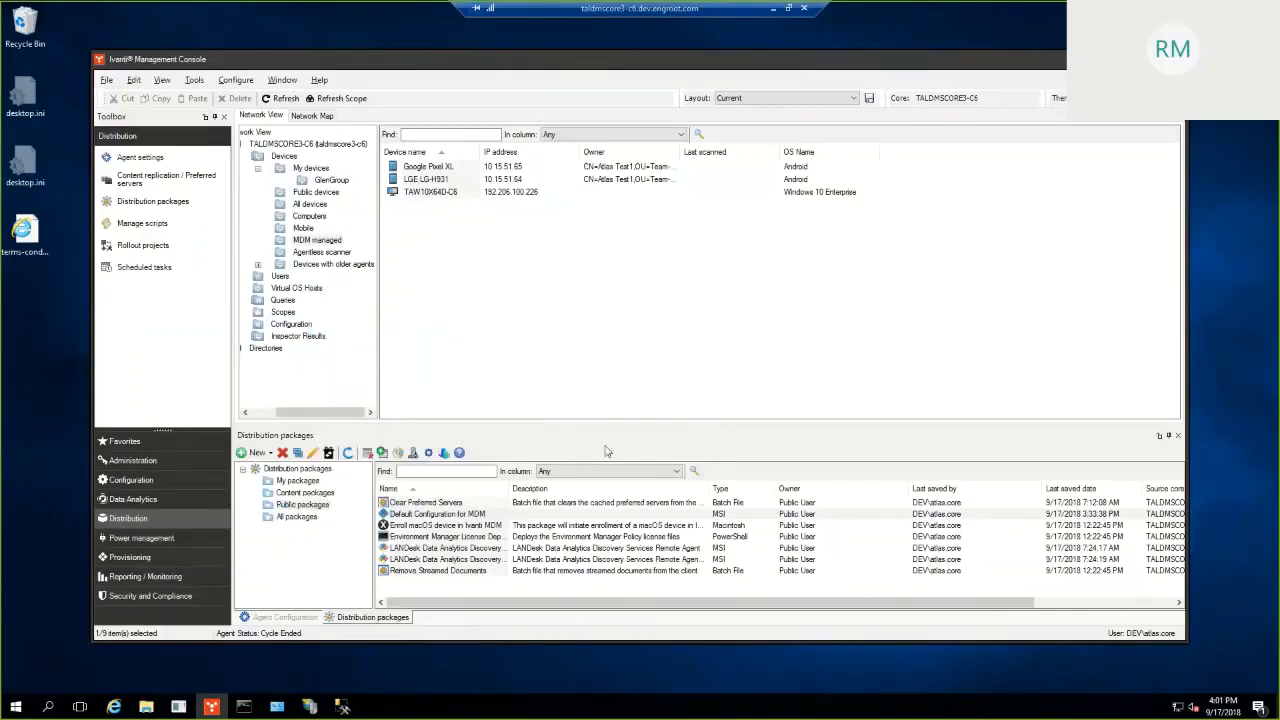
{"action": "left_click", "coordinate": [437, 515]}
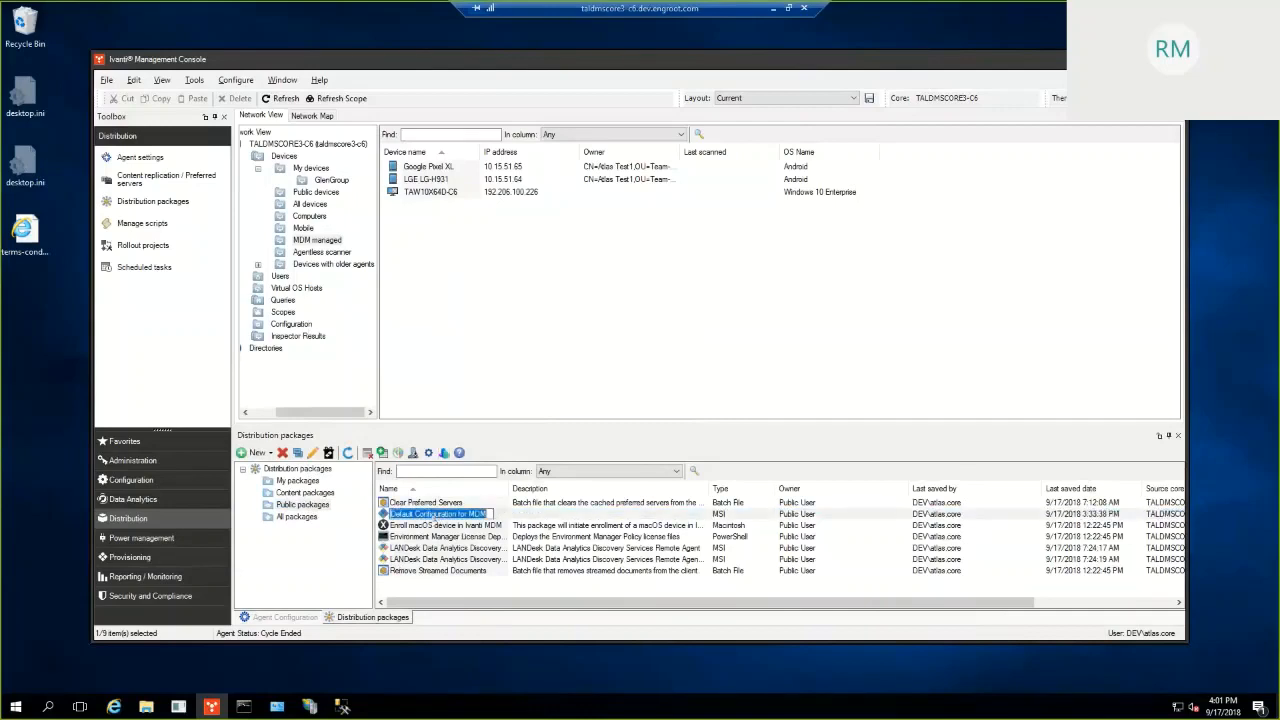
{"action": "left_click", "coordinate": [501, 516]}
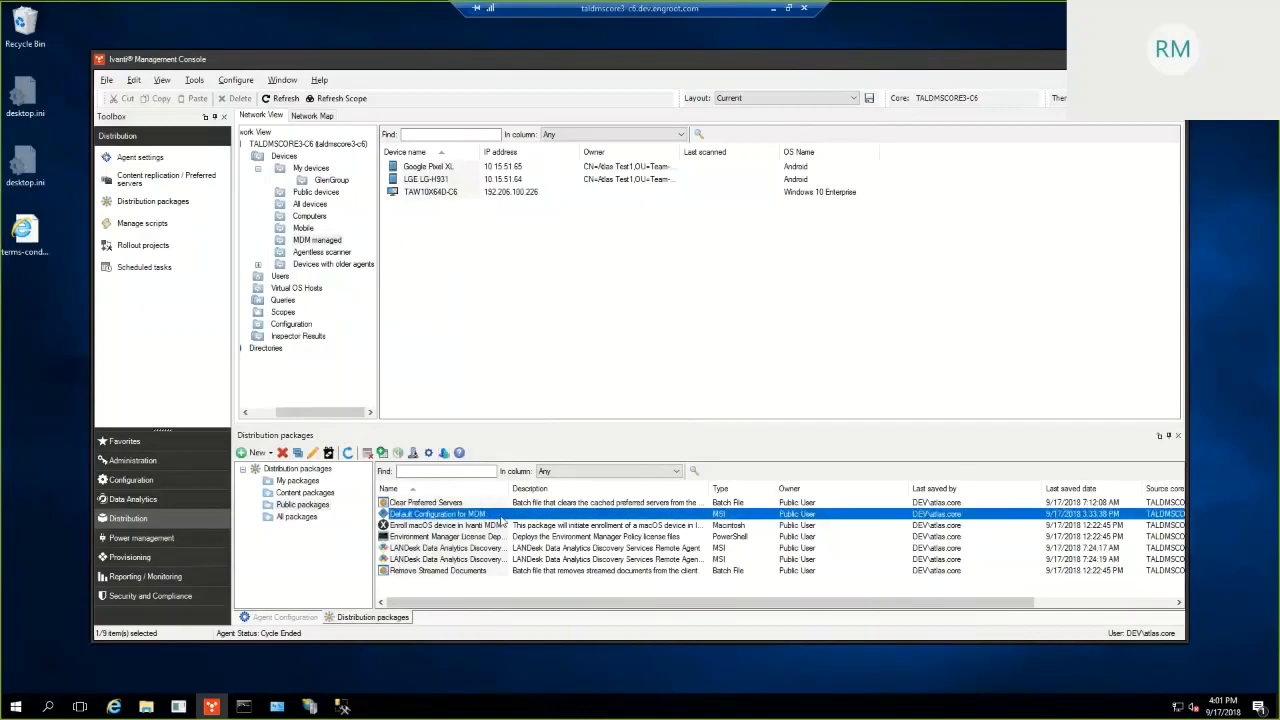
{"action": "double_click", "coordinate": [507, 519]}
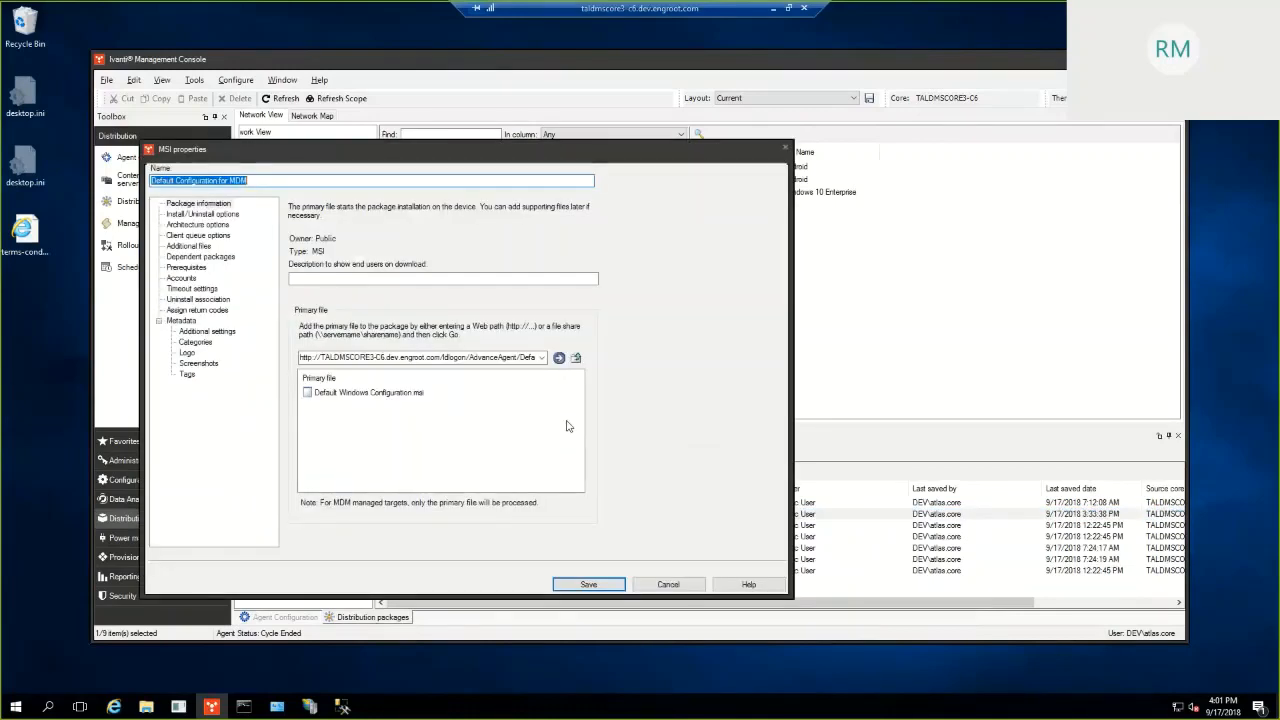
{"action": "left_click", "coordinate": [500, 358]}
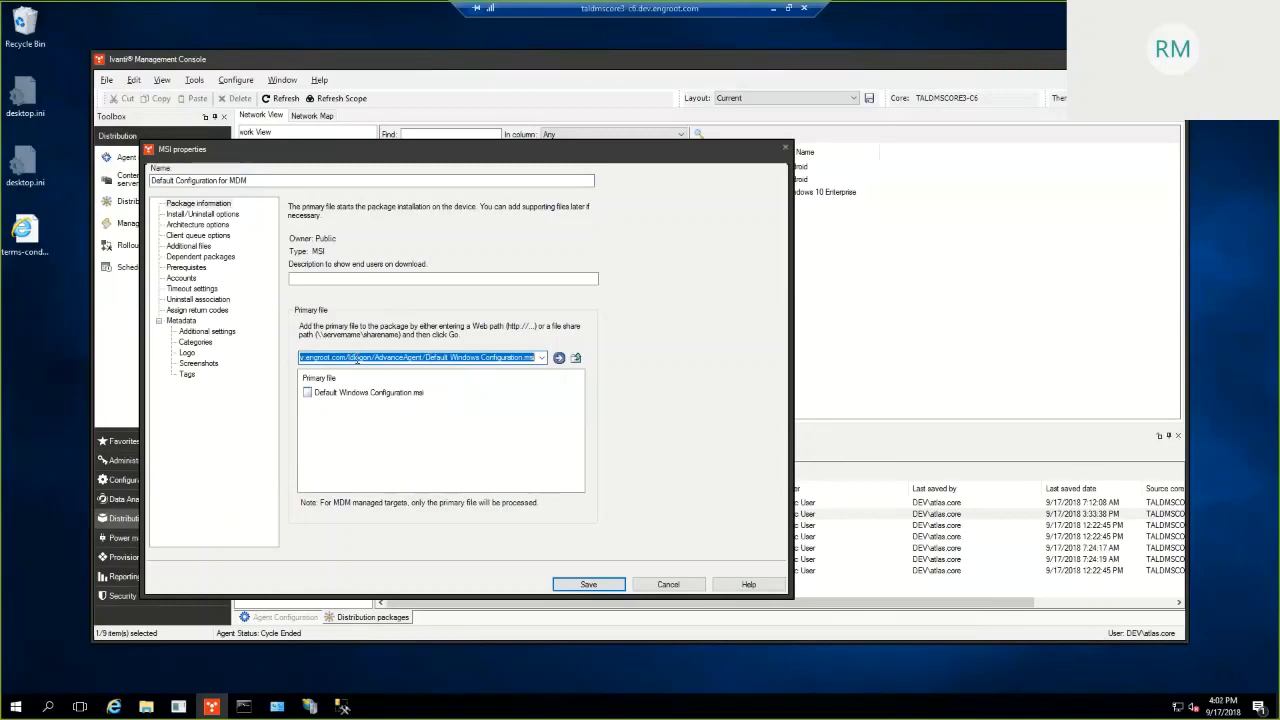
{"action": "left_click", "coordinate": [697, 590]}
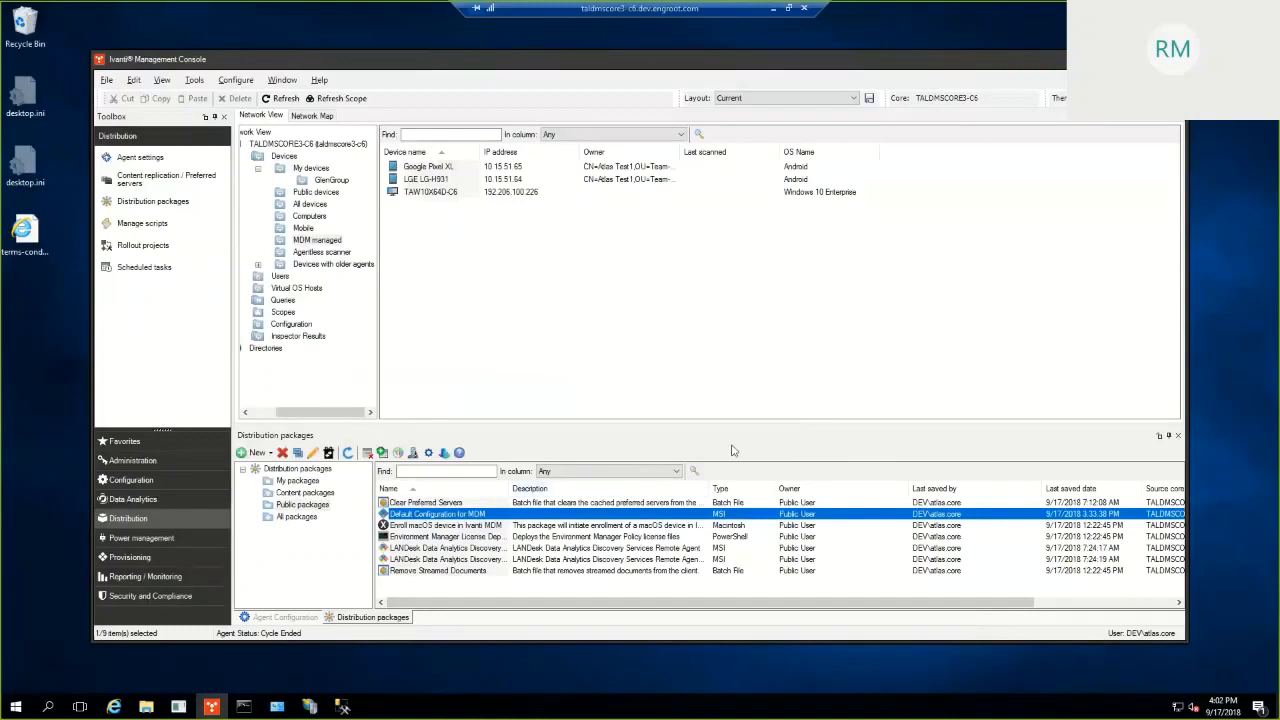
- Enable Install windows advanced agent for MDM enrollment using the Default Configuration for MDM package, and save
{"action": "left_click", "coordinate": [285, 617]}
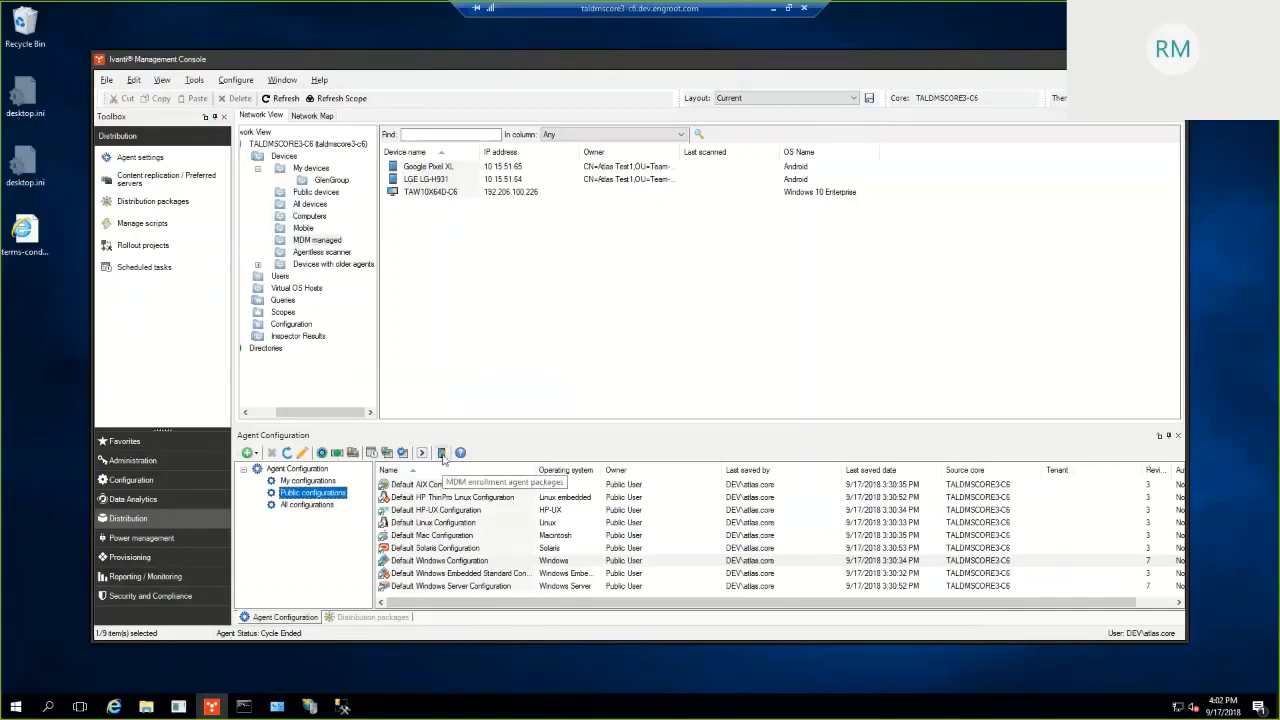
{"action": "left_click", "coordinate": [441, 453]}
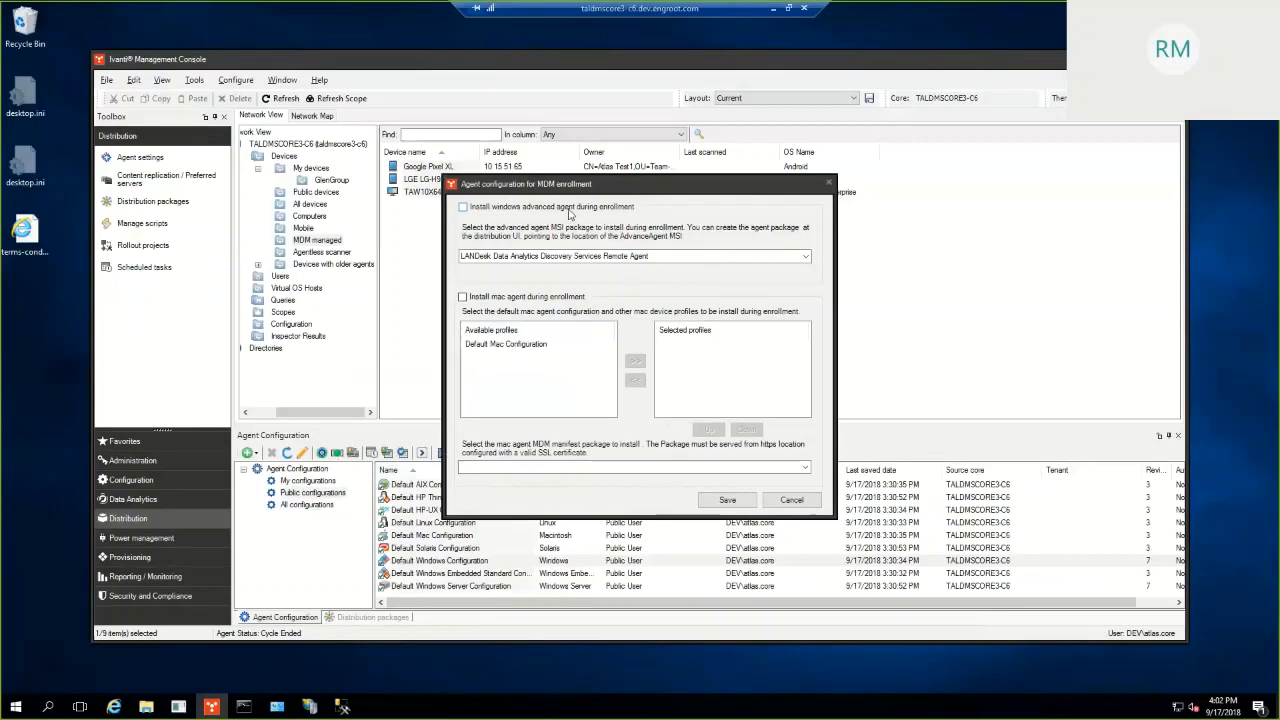
{"action": "left_click", "coordinate": [573, 213]}
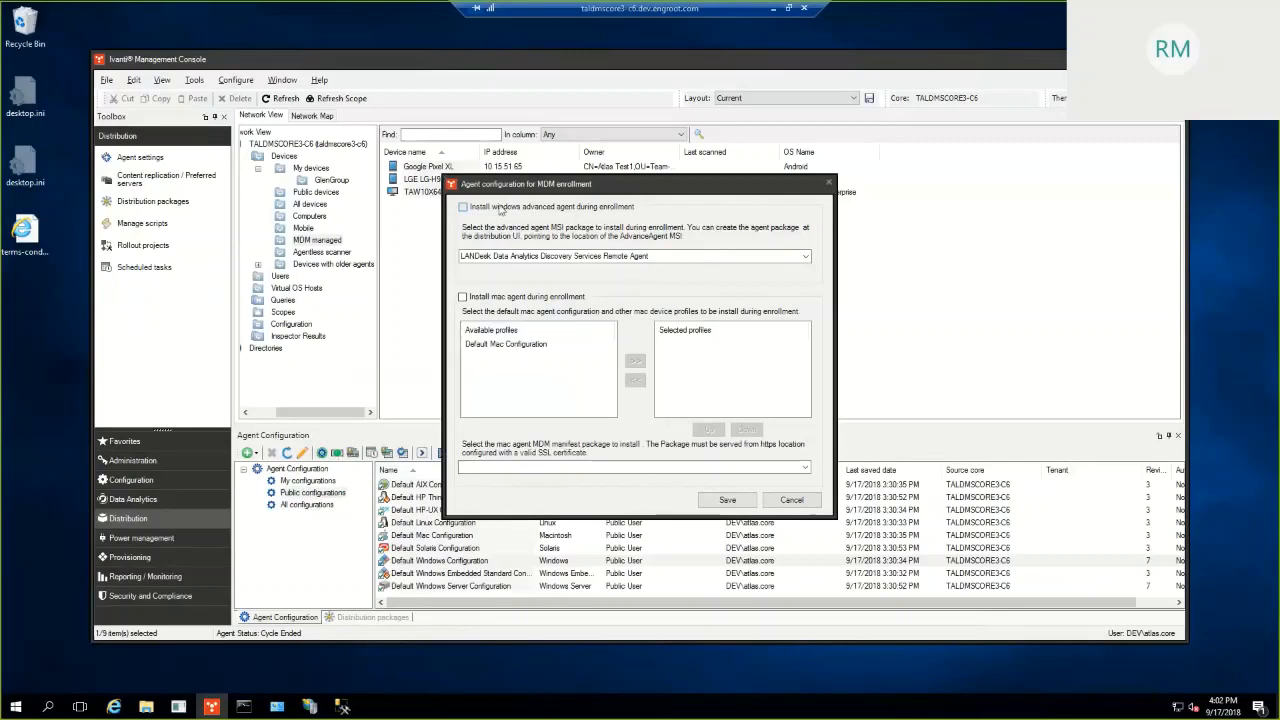
{"action": "left_click", "coordinate": [806, 257]}
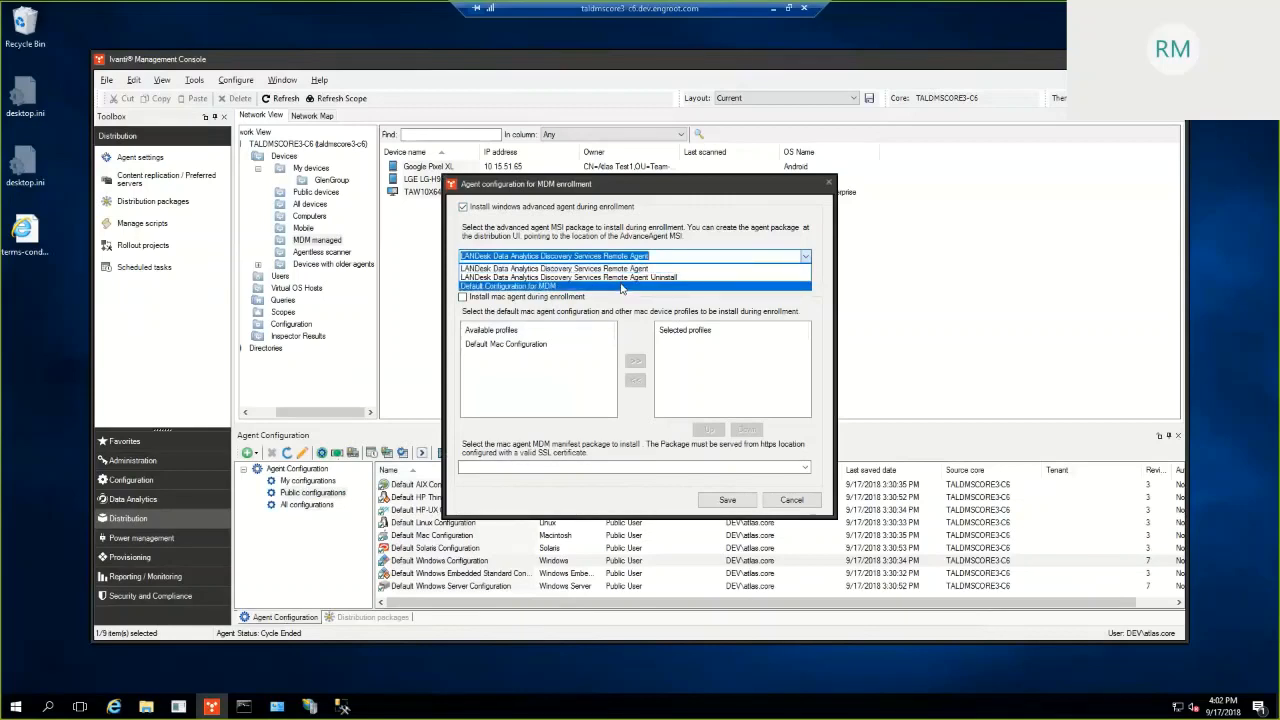
{"action": "left_click", "coordinate": [621, 287]}
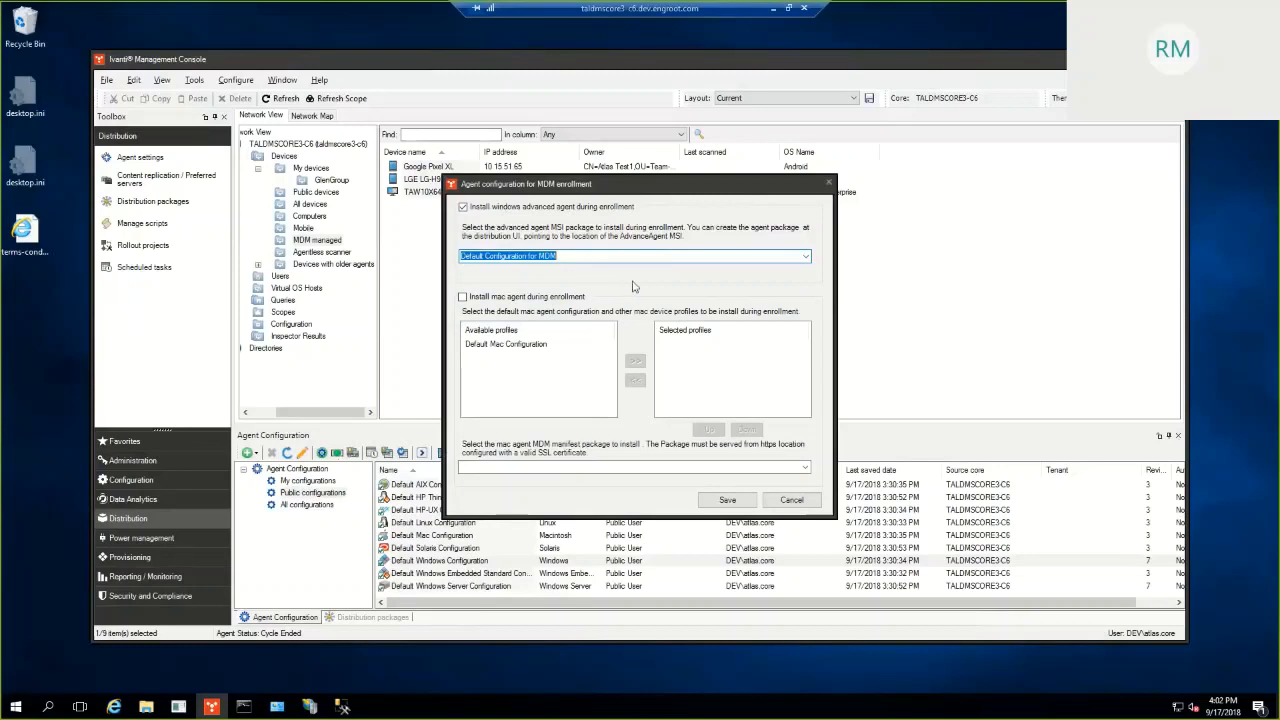
{"action": "left_click", "coordinate": [729, 500]}
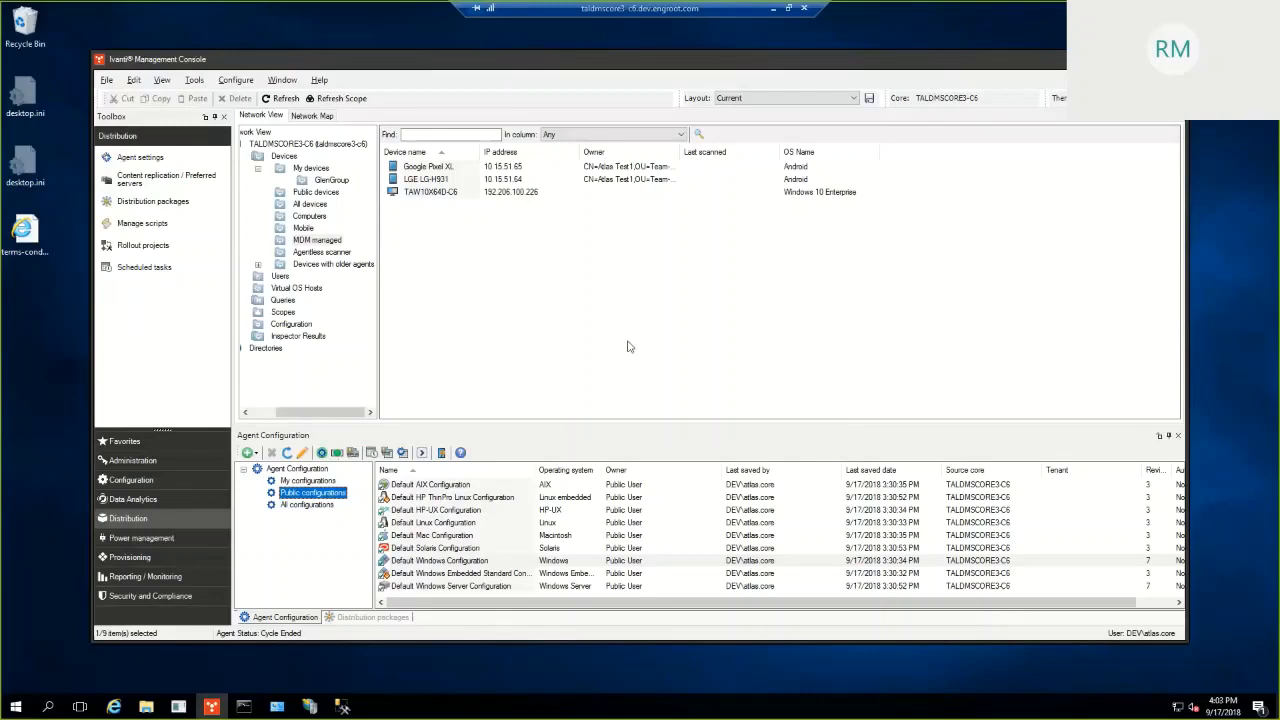
- Refresh the device list and open DESKTOP-BGOG4BA's Mobile Devices inventory showing Authority MDM and Windows 1803
{"action": "left_click", "coordinate": [285, 98]}
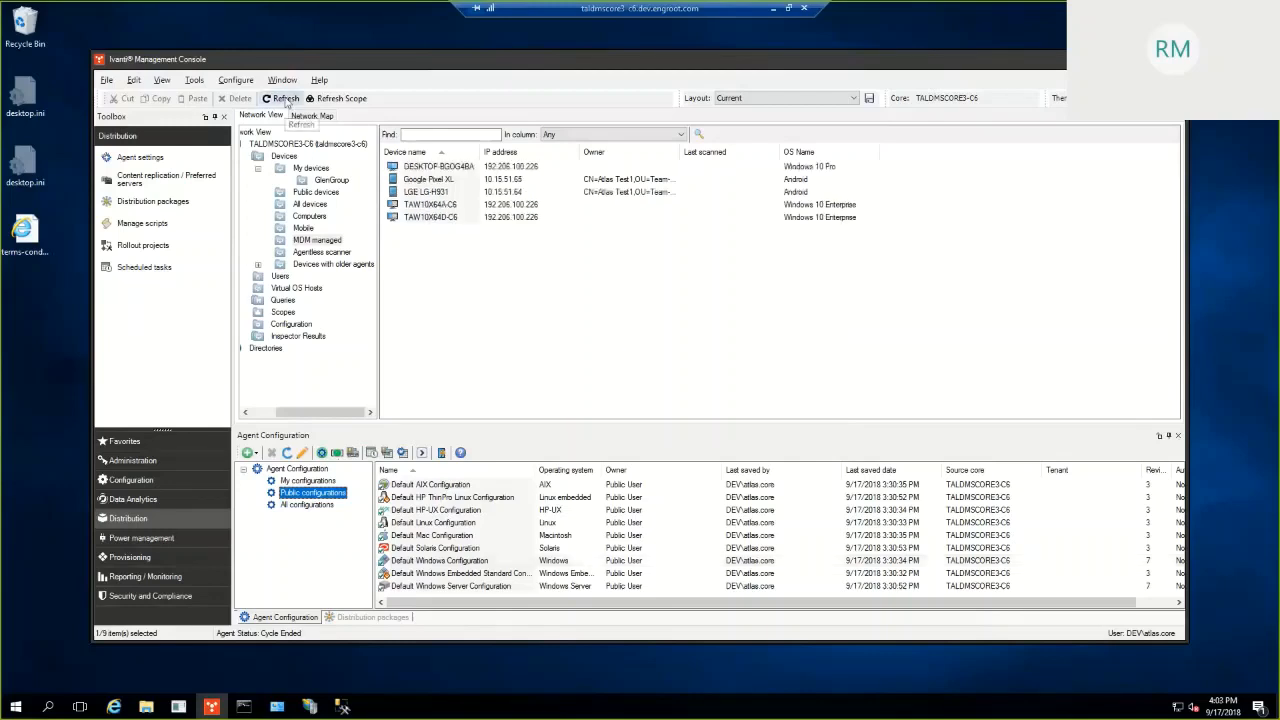
{"action": "left_click", "coordinate": [456, 168]}
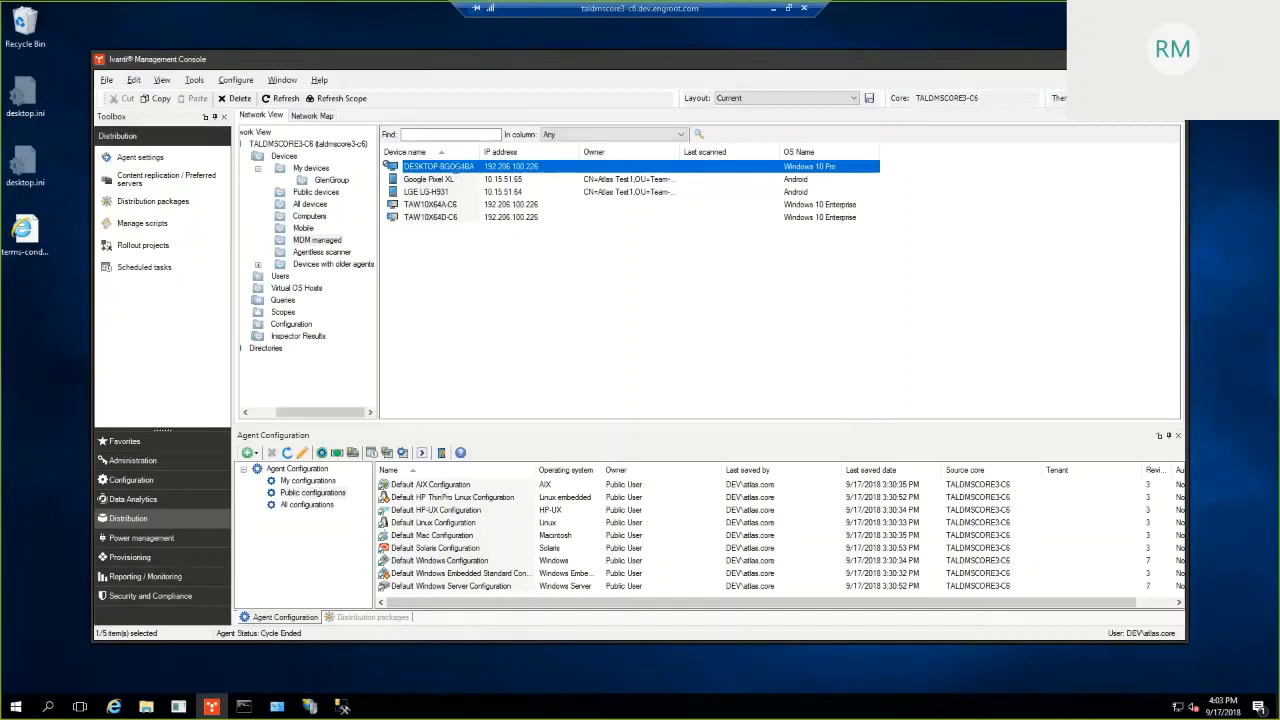
{"action": "double_click", "coordinate": [456, 168]}
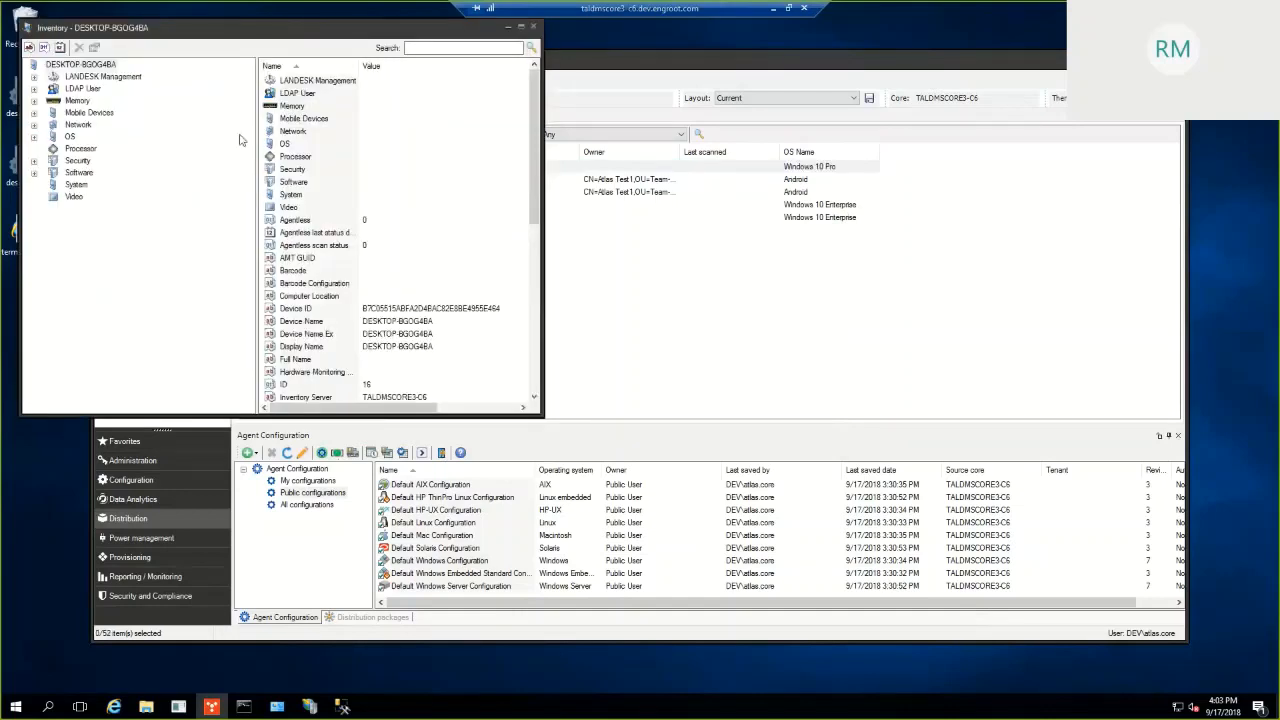
{"action": "left_click", "coordinate": [100, 116]}
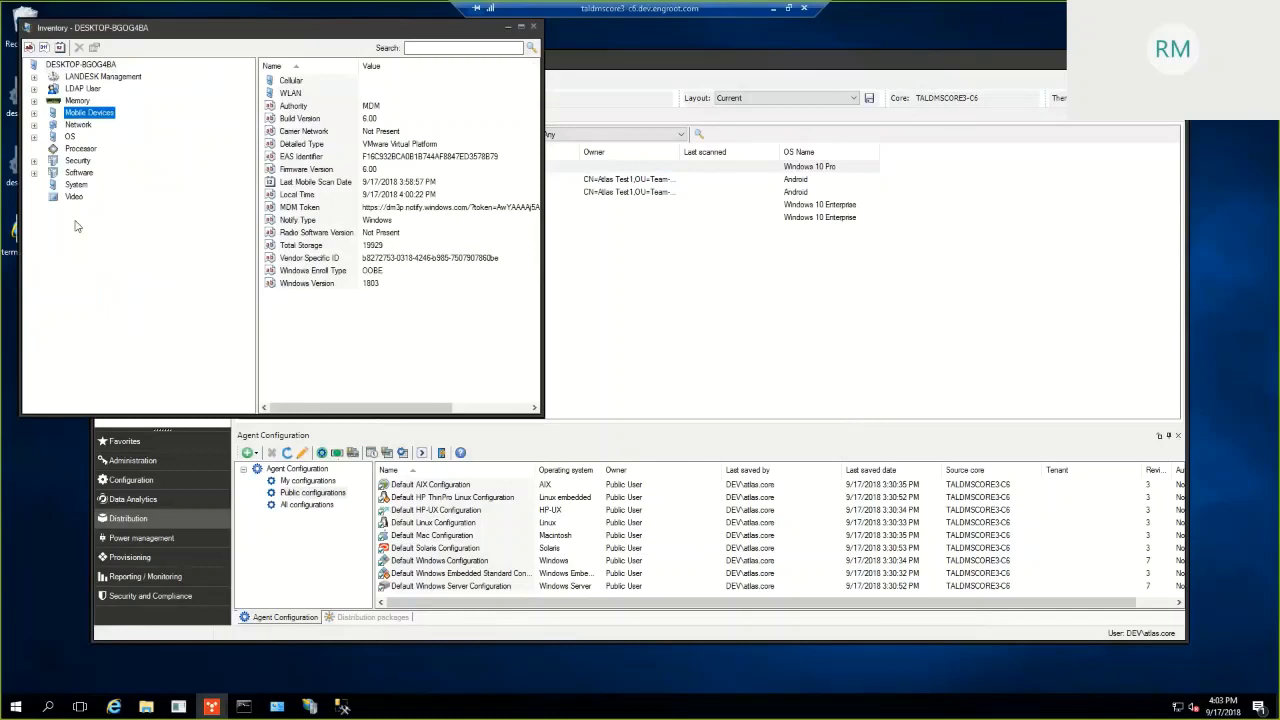
{"action": "left_click", "coordinate": [617, 80]}
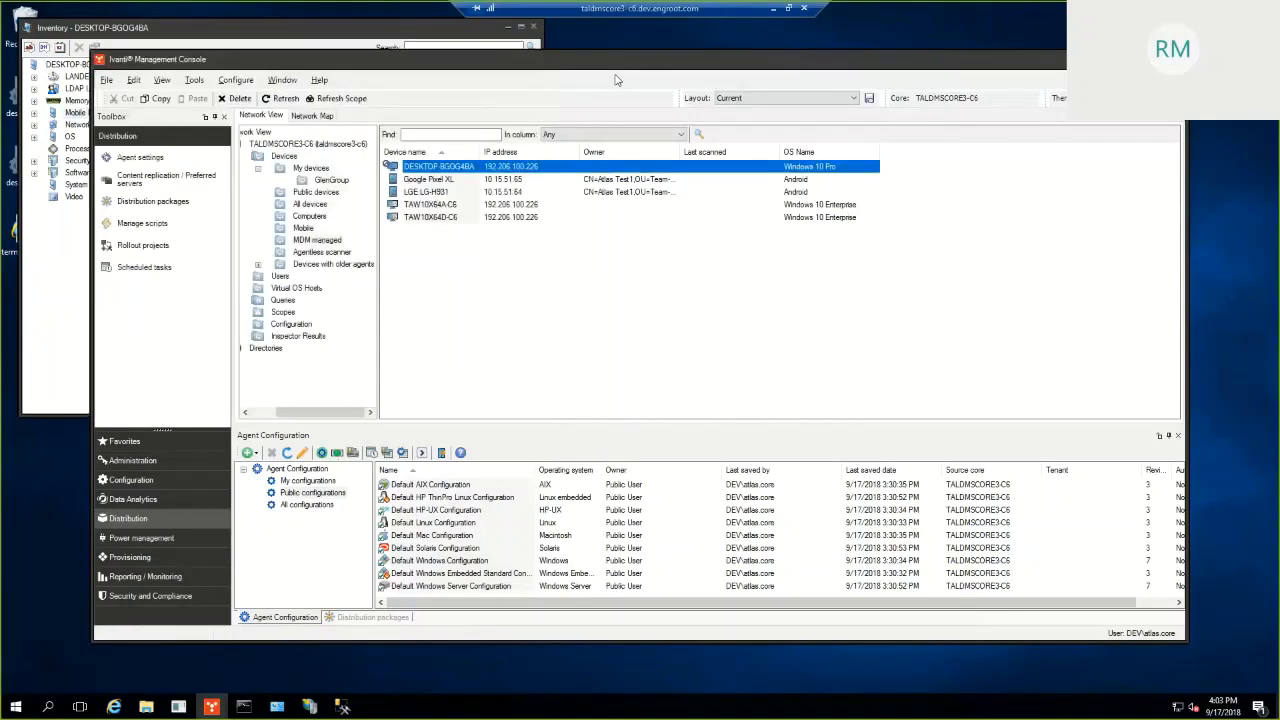
- Request a Mobile Sync for DESKTOP-BGOG4BA from its context menu
{"action": "right_click", "coordinate": [489, 170]}
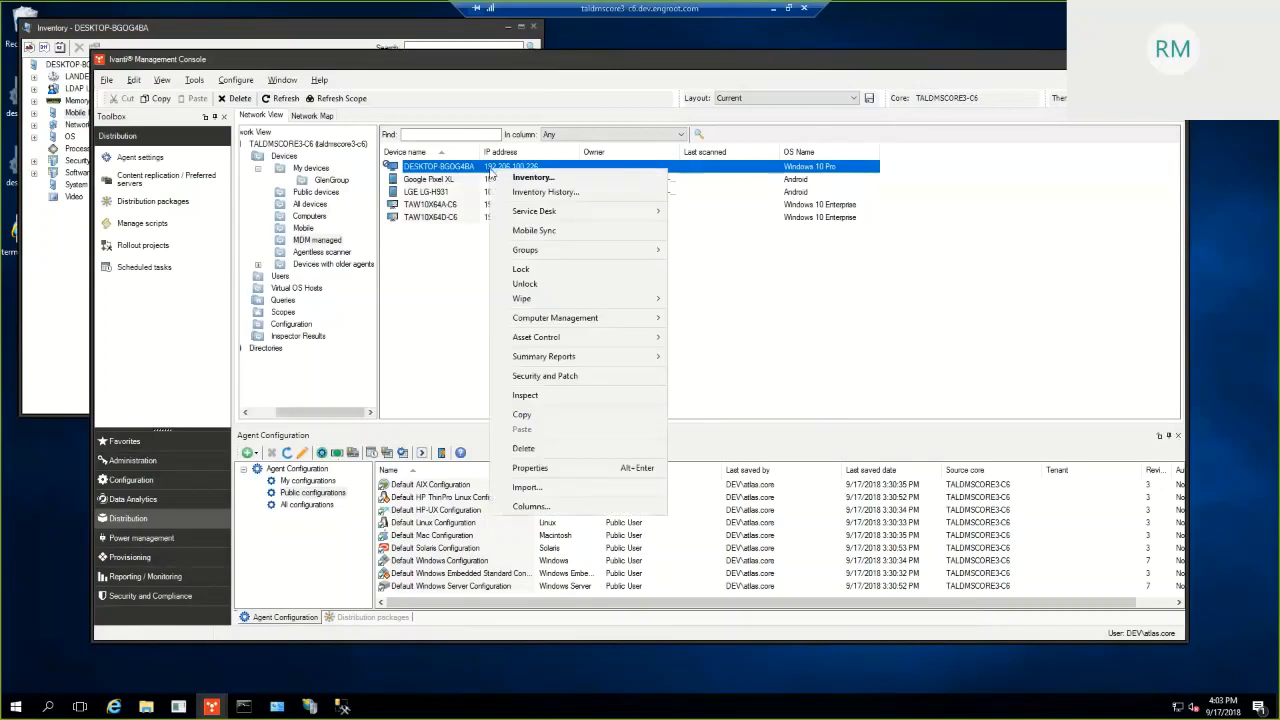
{"action": "left_click", "coordinate": [540, 231]}
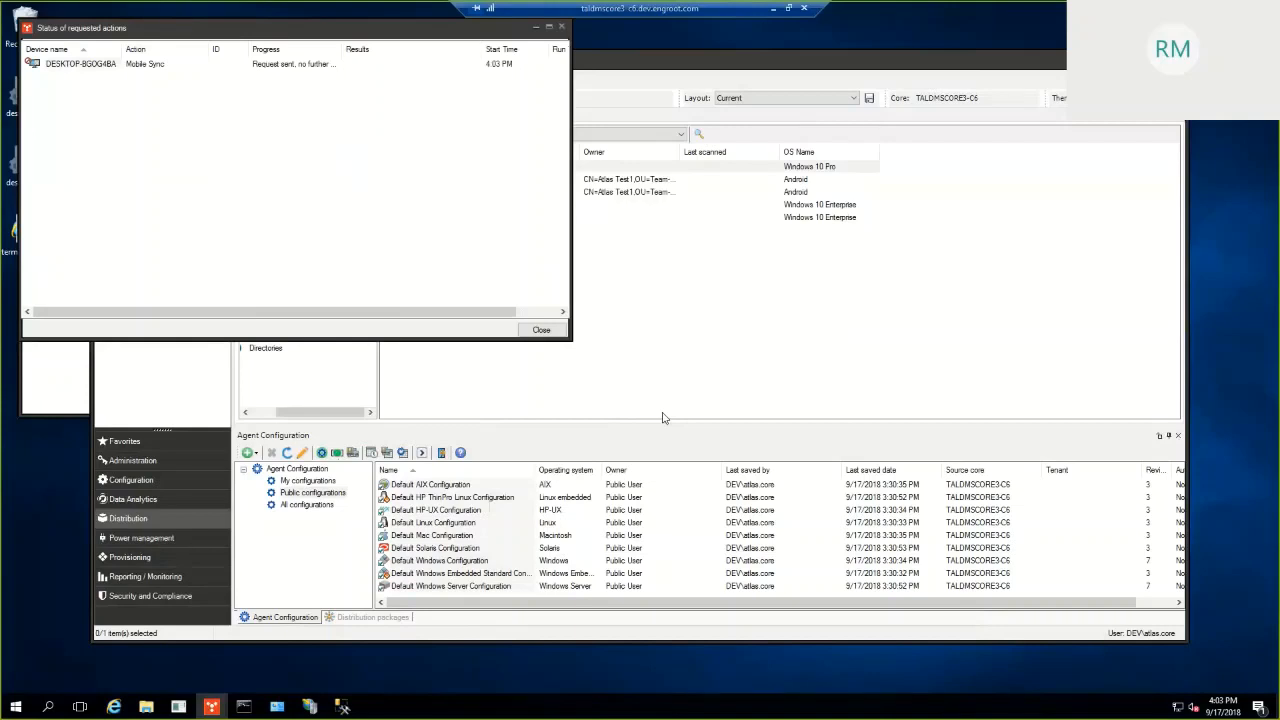
{"action": "left_click", "coordinate": [657, 418]}
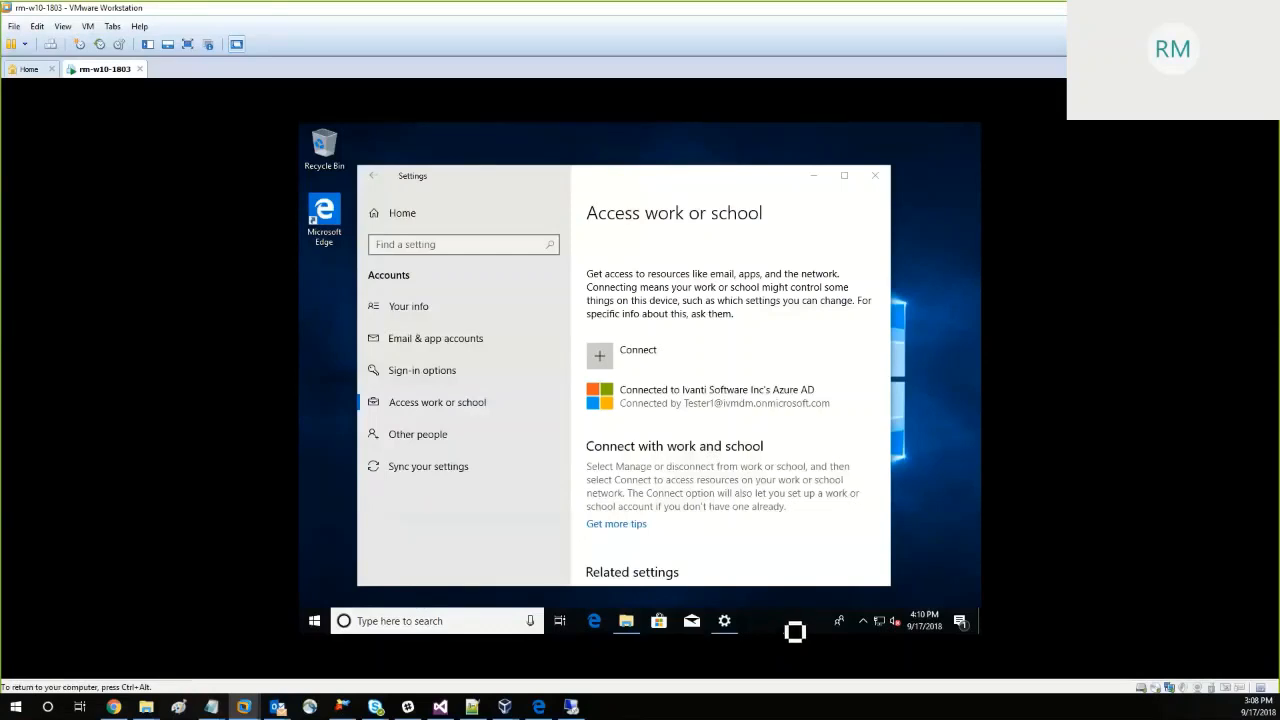
- Find residentAgent.exe on the VM's Task Manager Details tab, then minimize Task Manager
{"action": "right_click", "coordinate": [787, 622]}
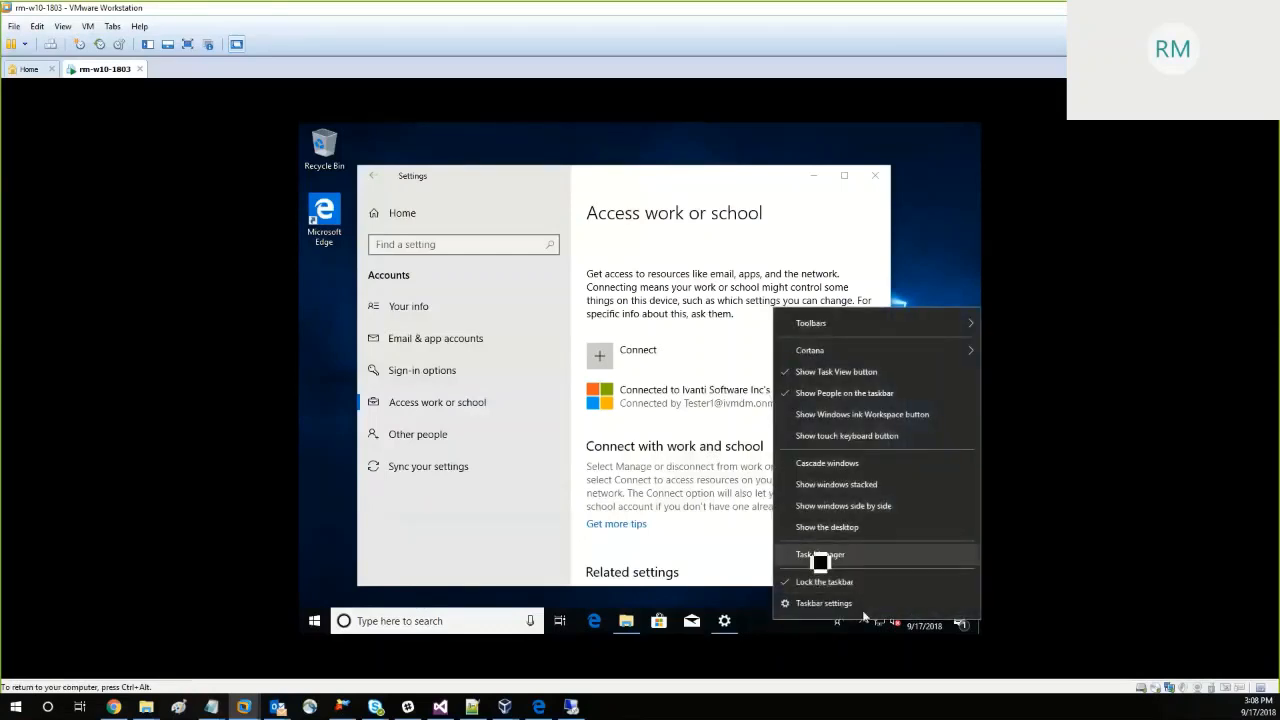
{"action": "left_click", "coordinate": [820, 558]}
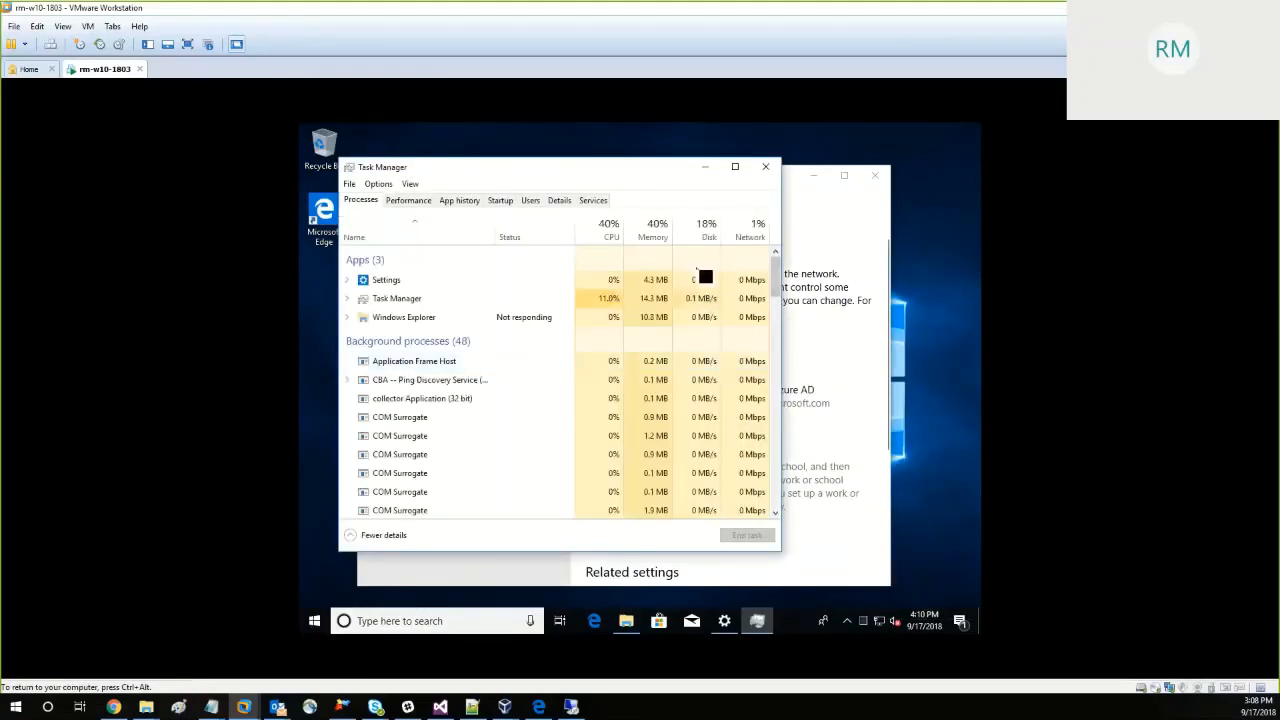
{"action": "left_click", "coordinate": [560, 203]}
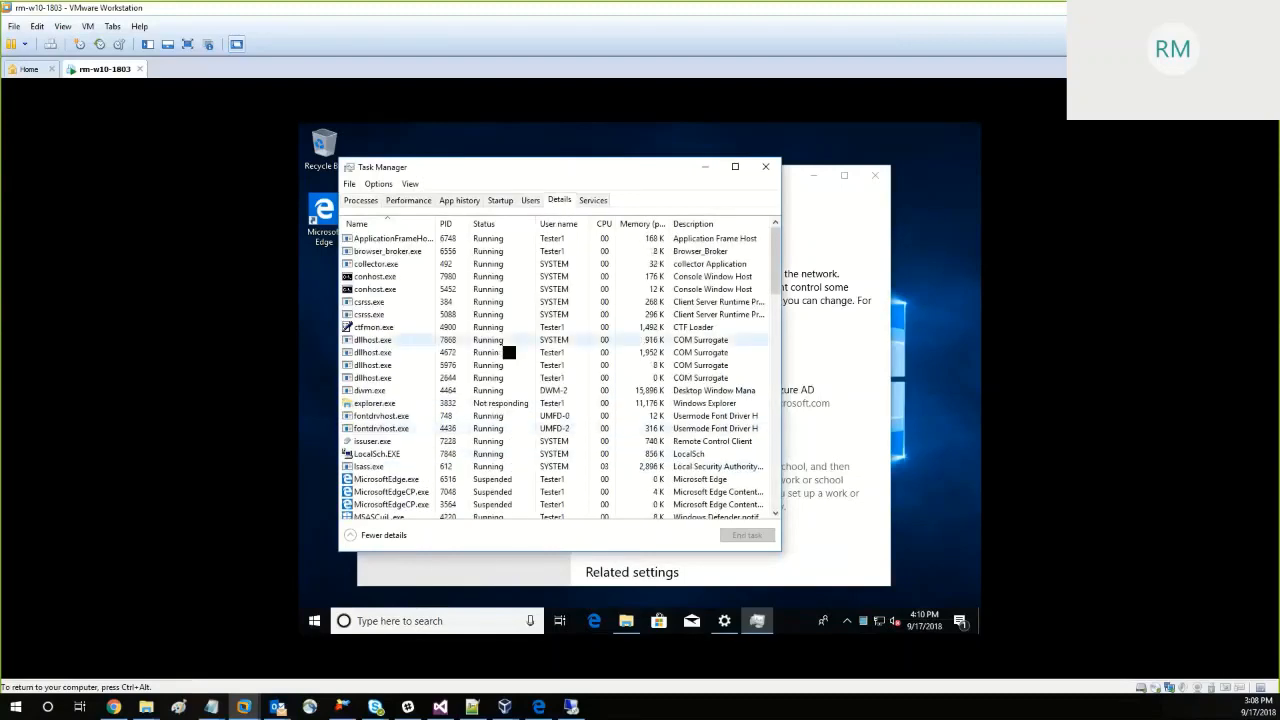
{"action": "scroll", "coordinate": [509, 352], "scroll_direction": "down", "scroll_amount": 3}
{"action": "scroll", "coordinate": [509, 352], "scroll_direction": "down", "scroll_amount": 3}
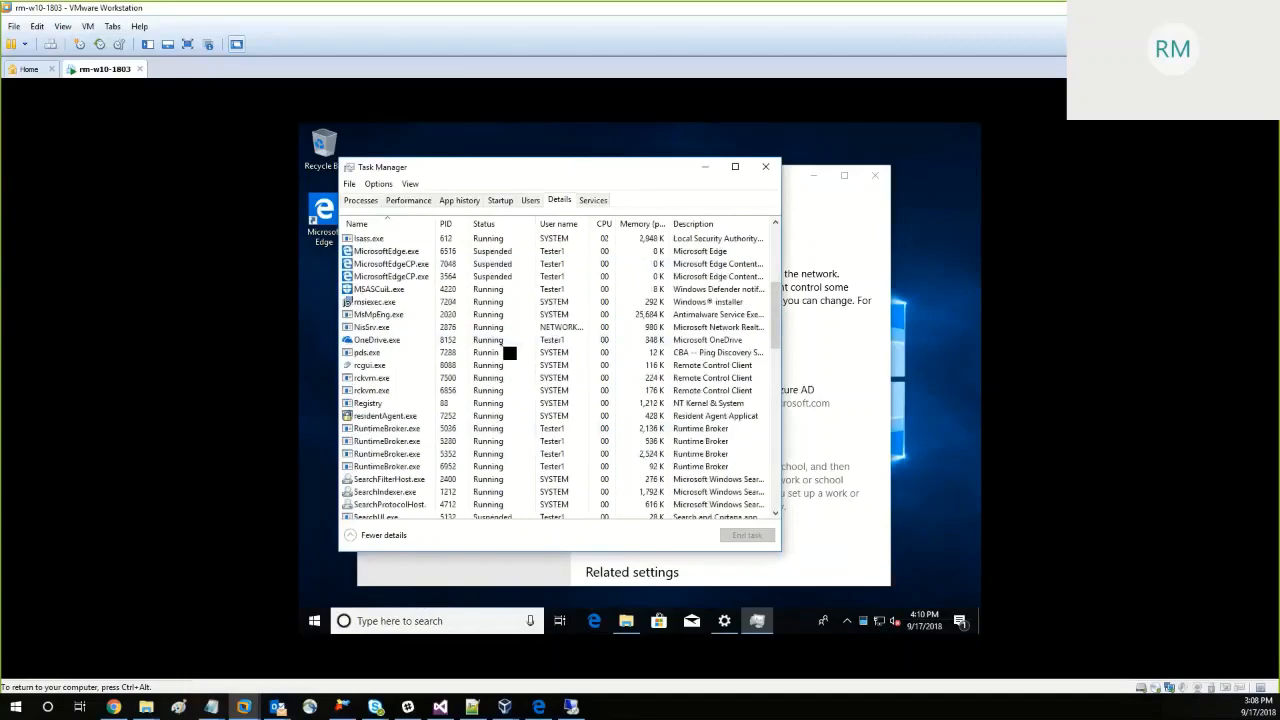
{"action": "scroll", "coordinate": [497, 352], "scroll_direction": "down", "scroll_amount": 2}
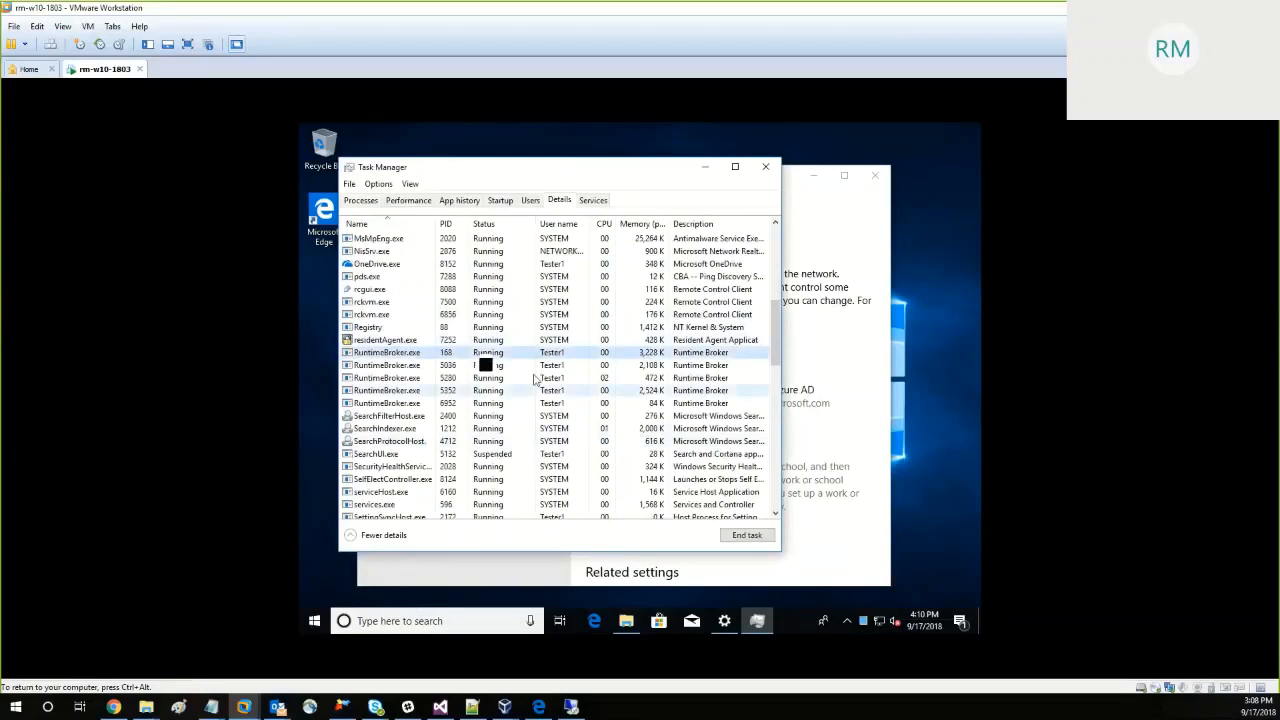
{"action": "left_click", "coordinate": [483, 340]}
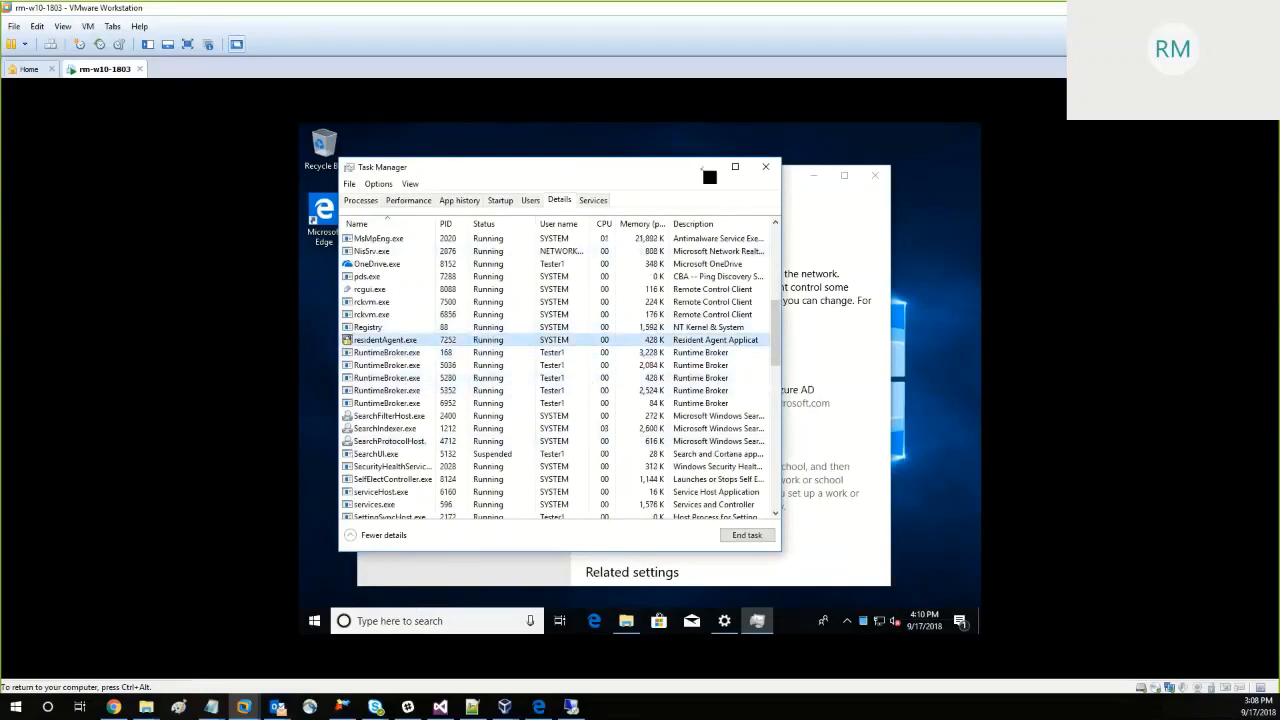
{"action": "left_click", "coordinate": [706, 168]}
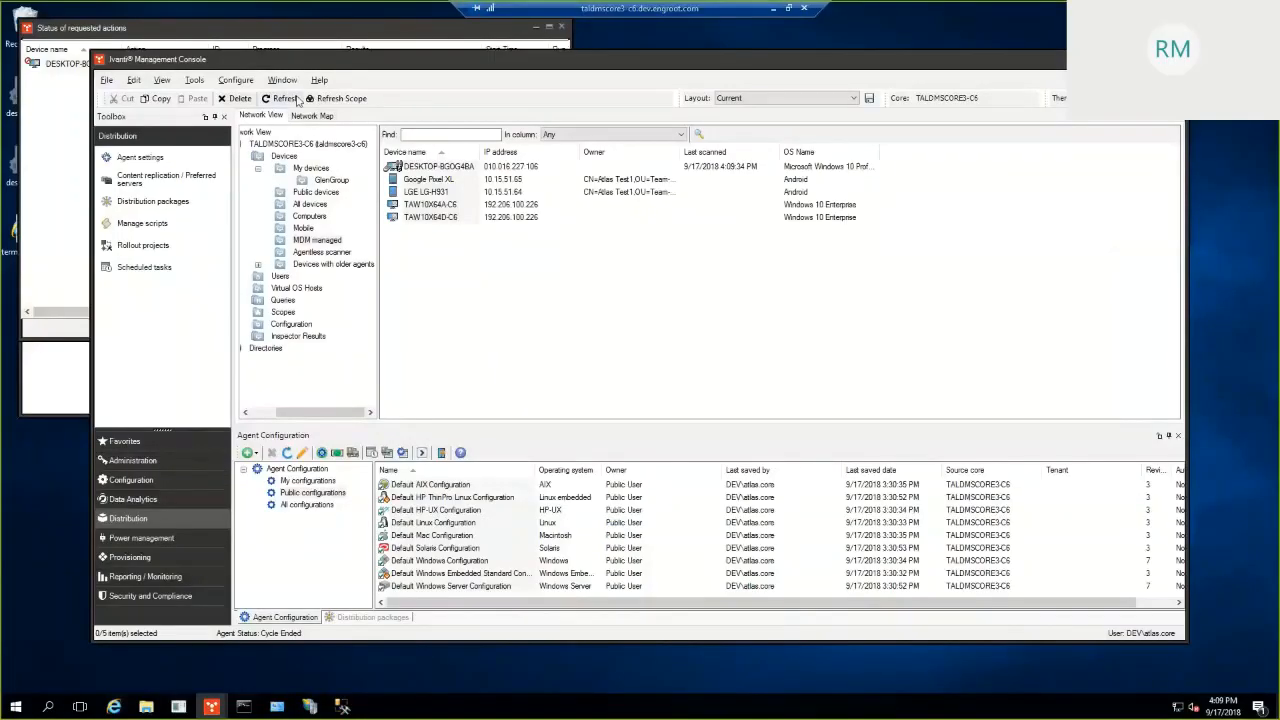
- Refresh and reopen DESKTOP-BGOG4BA's inventory in a moved, enlarged window showing its Mobile Devices data
{"action": "left_click", "coordinate": [297, 101]}
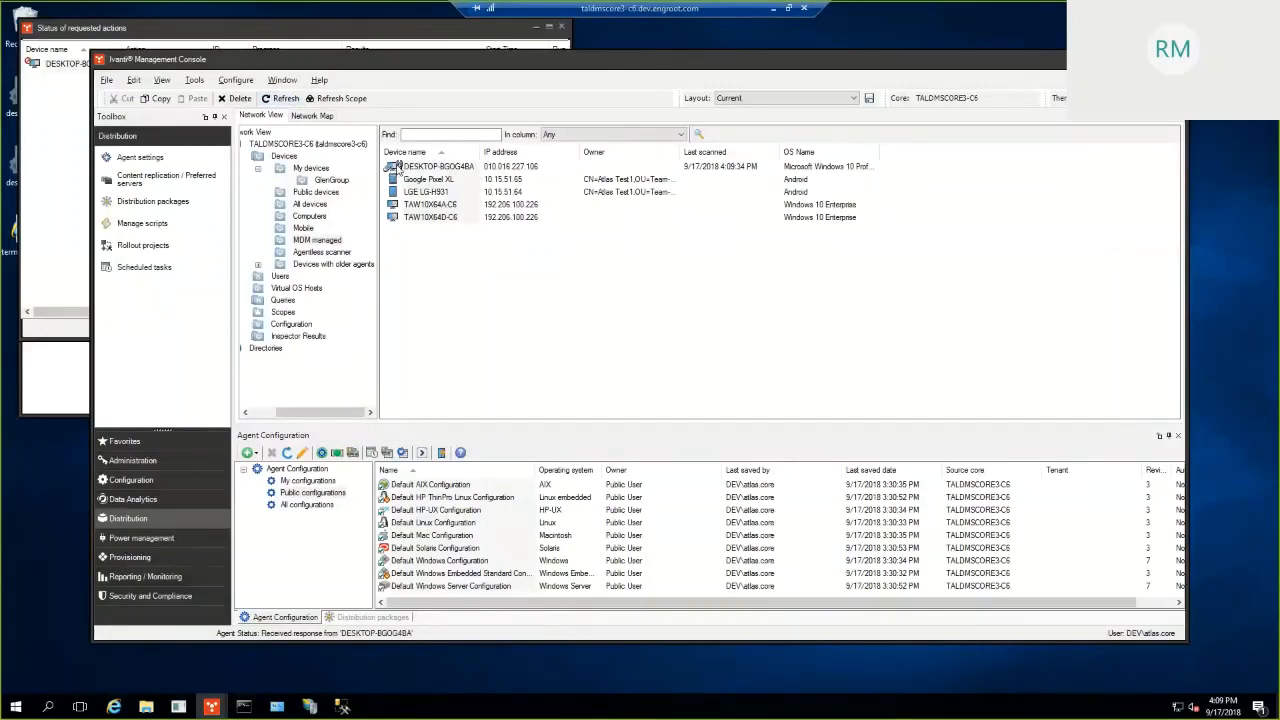
{"action": "double_click", "coordinate": [448, 168]}
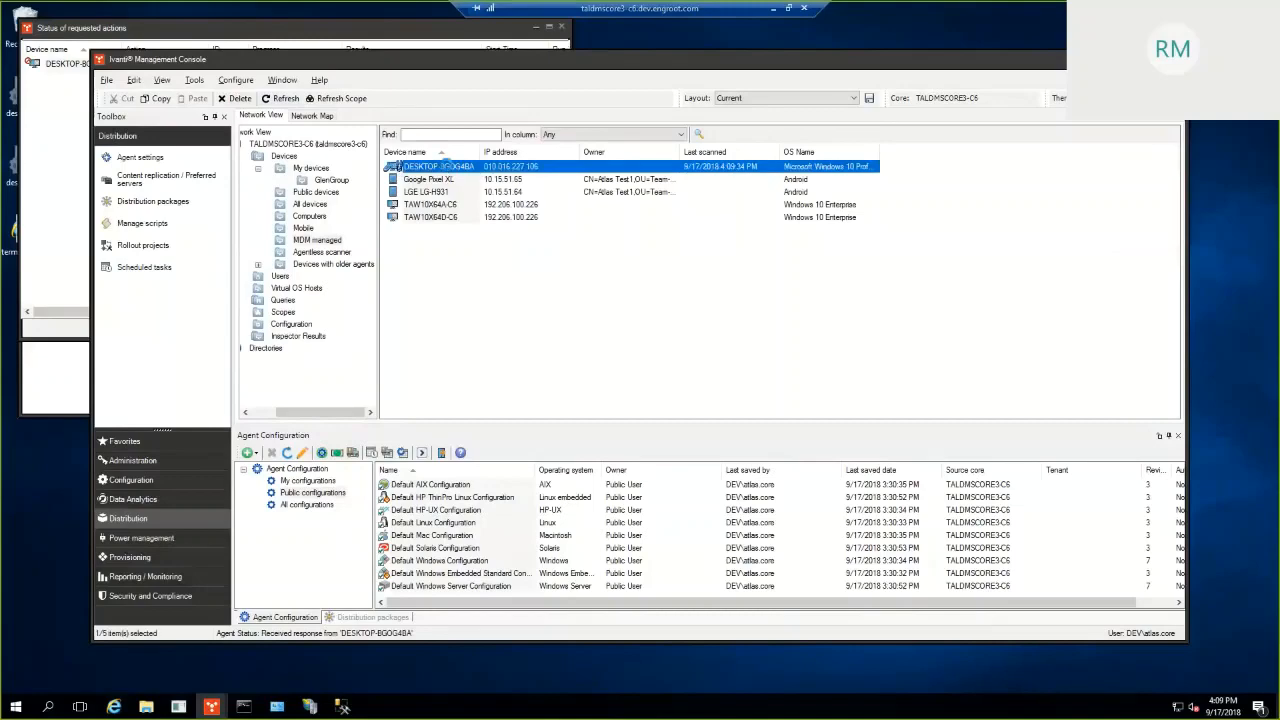
{"action": "left_click_drag", "start_coordinate": [200, 46], "coordinate": [477, 90]}
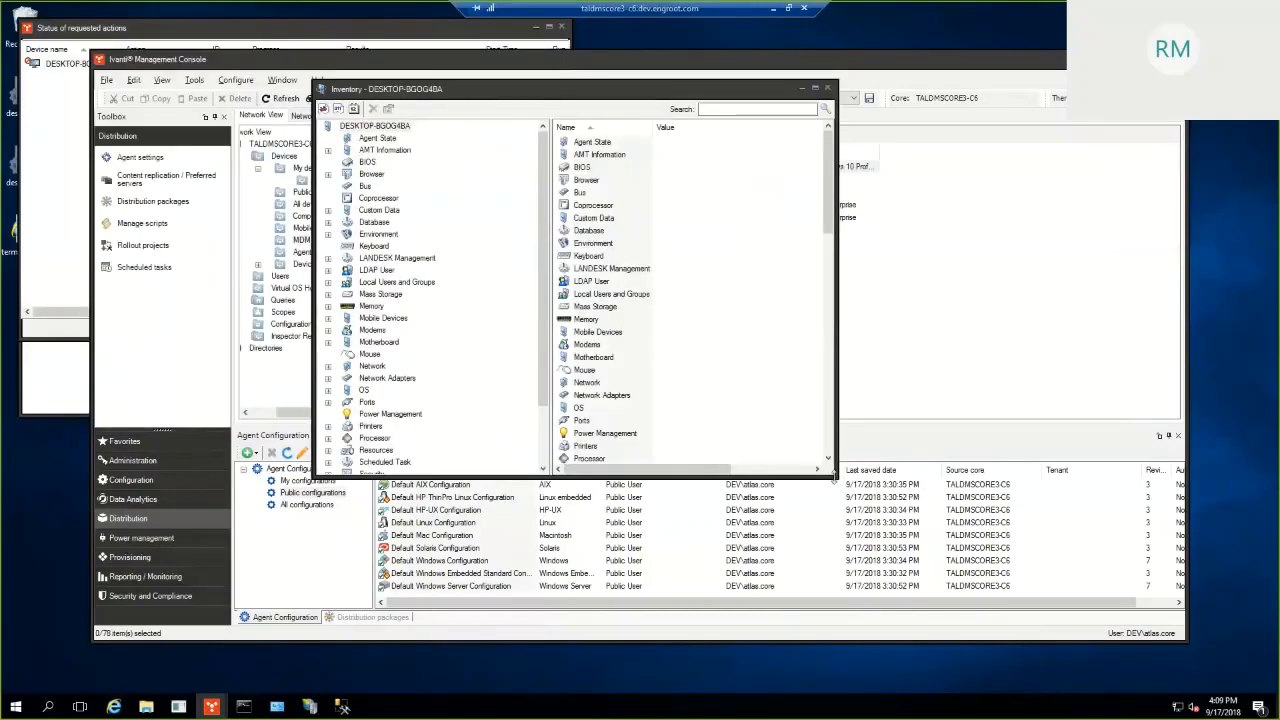
{"action": "left_click_drag", "start_coordinate": [839, 481], "coordinate": [1022, 640]}
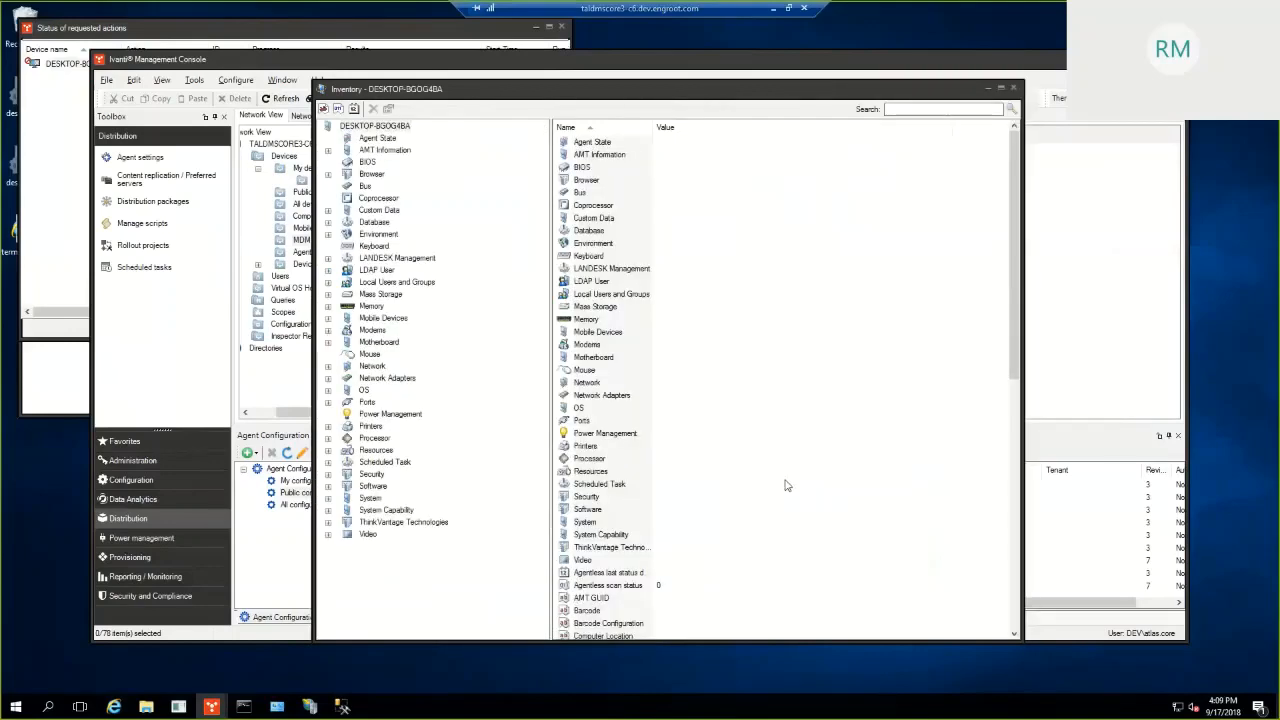
{"action": "left_click", "coordinate": [384, 318]}
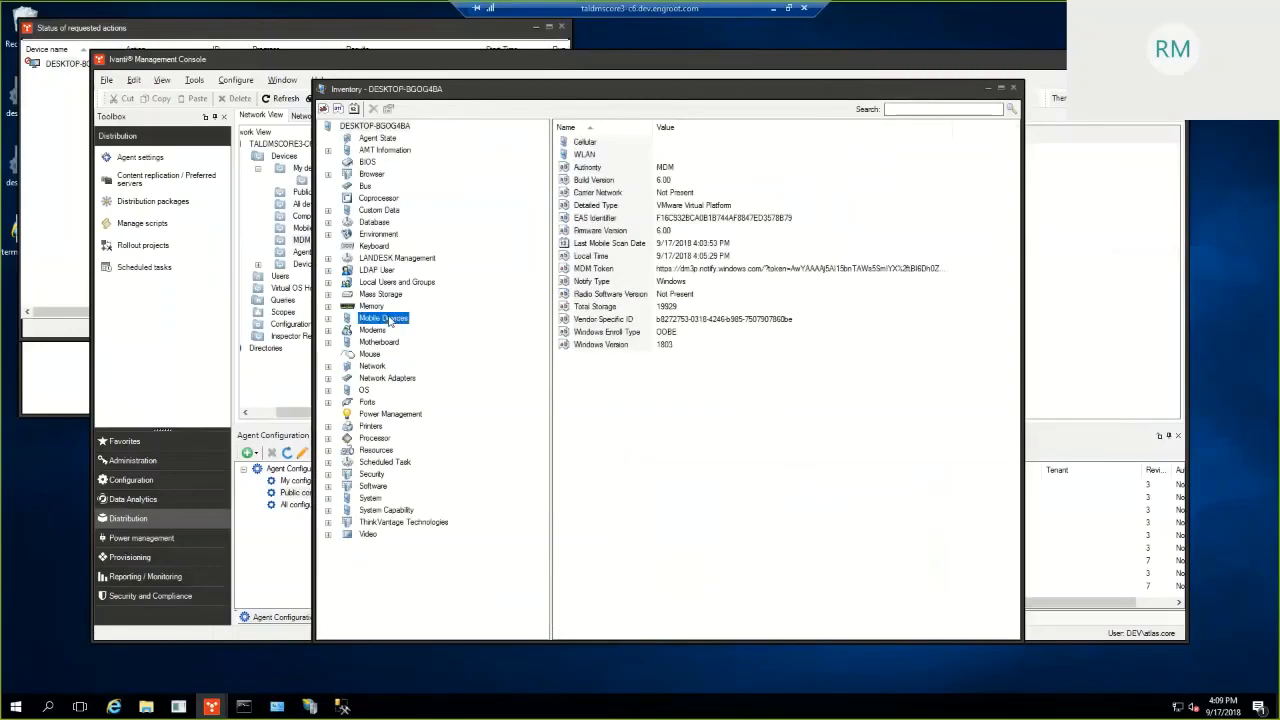